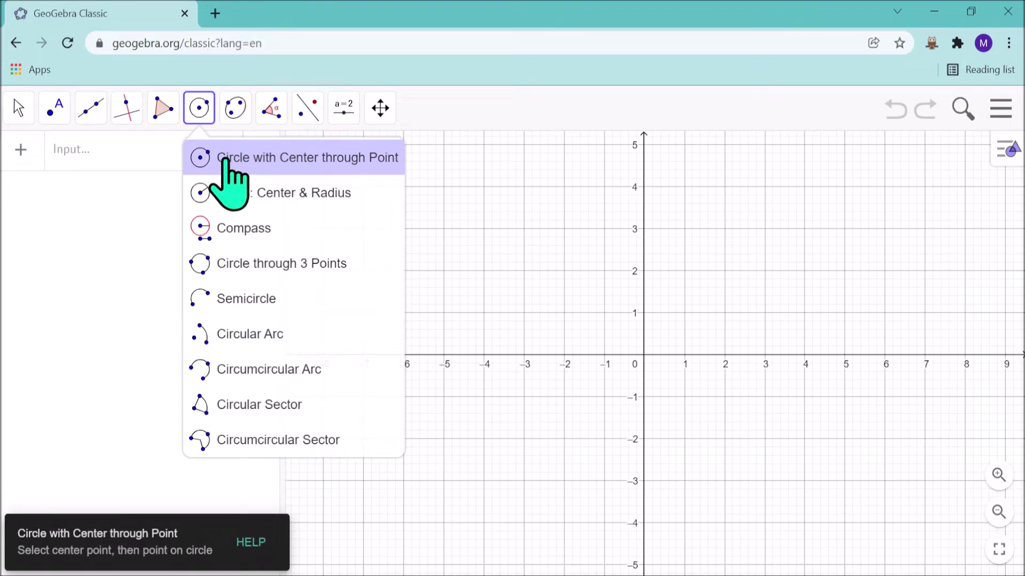
# Draw a circle with Circle with Center through Point, centred at the origin and passing through about (3.02, -1.72).
pyautogui.click(228, 160)
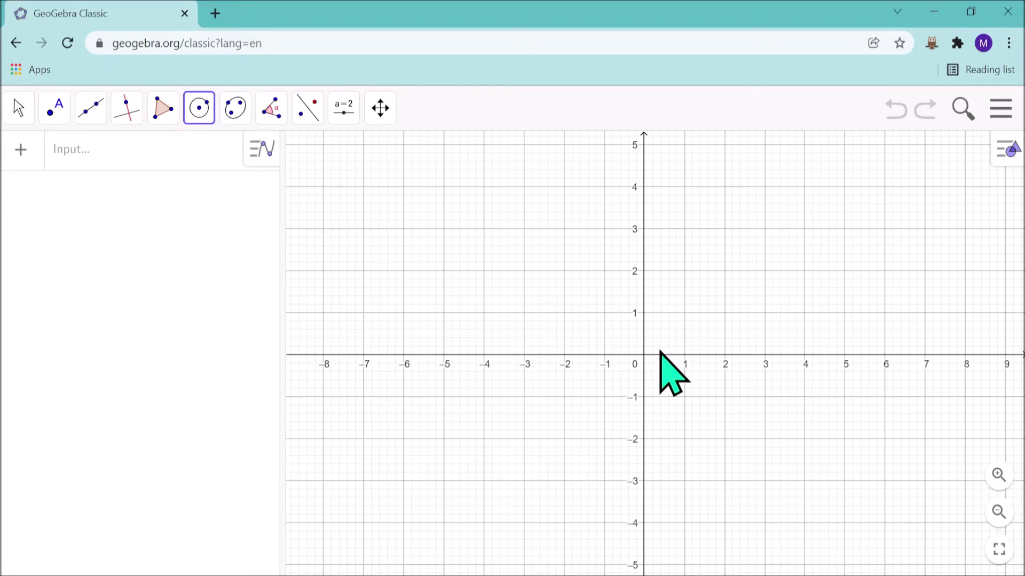
pyautogui.click(644, 355)
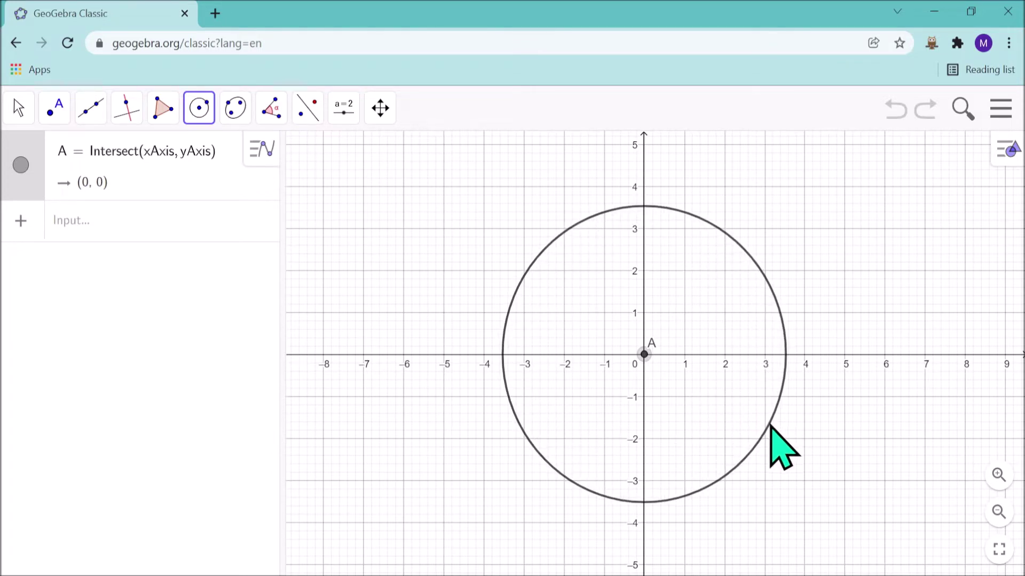
pyautogui.click(766, 427)
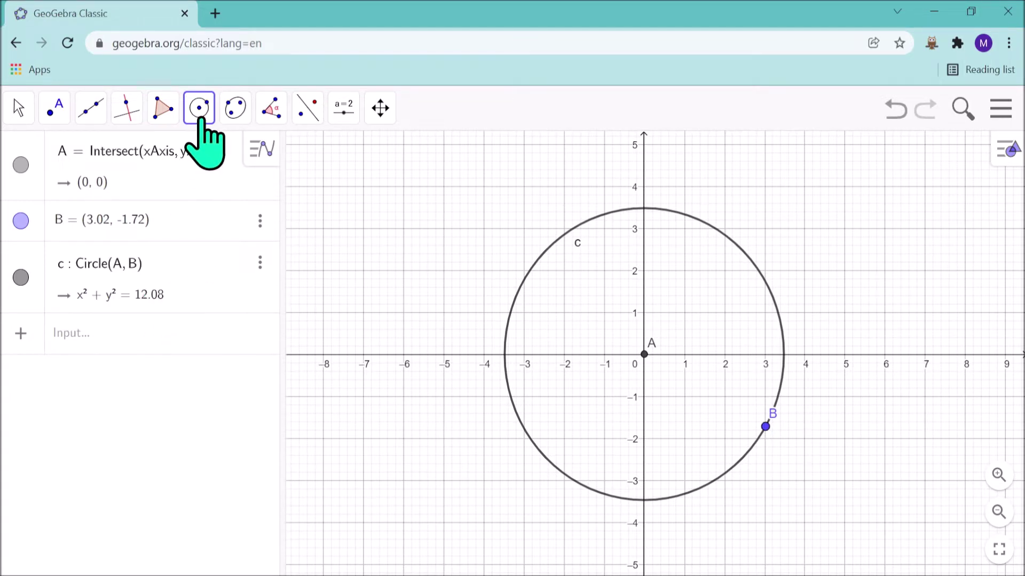
# Delete the circle and both of its points, leaving the construction empty.
pyautogui.click(34, 143)
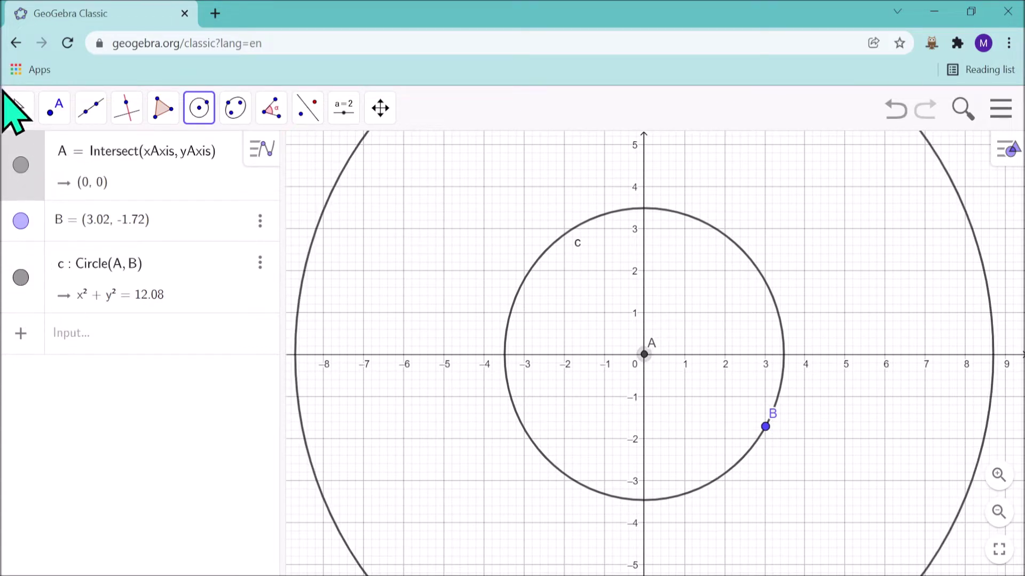
pyautogui.click(18, 107)
pyautogui.click(33, 157)
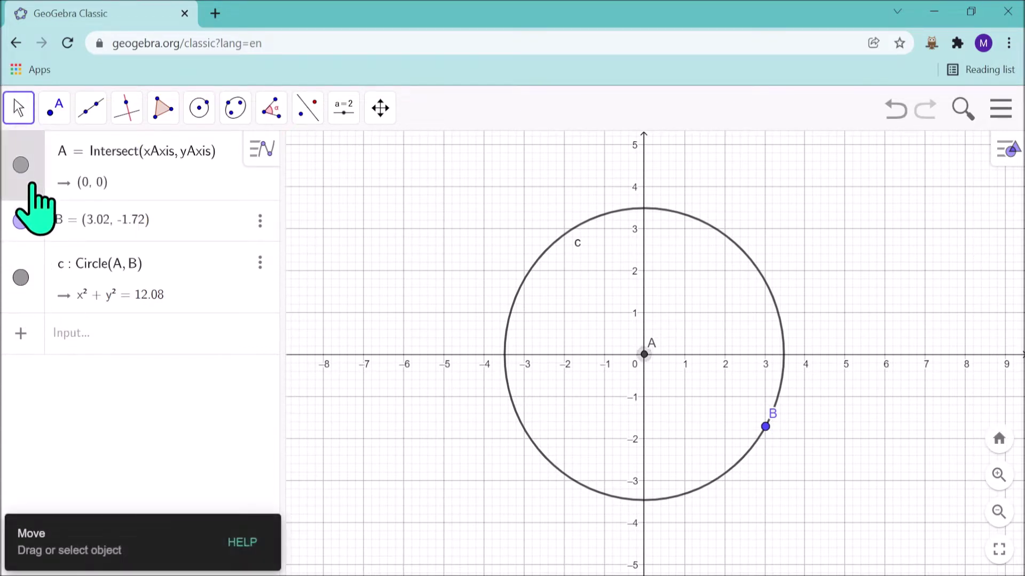
pyautogui.hotkey('ctrl', 'a')
pyautogui.rightClick(37, 252)
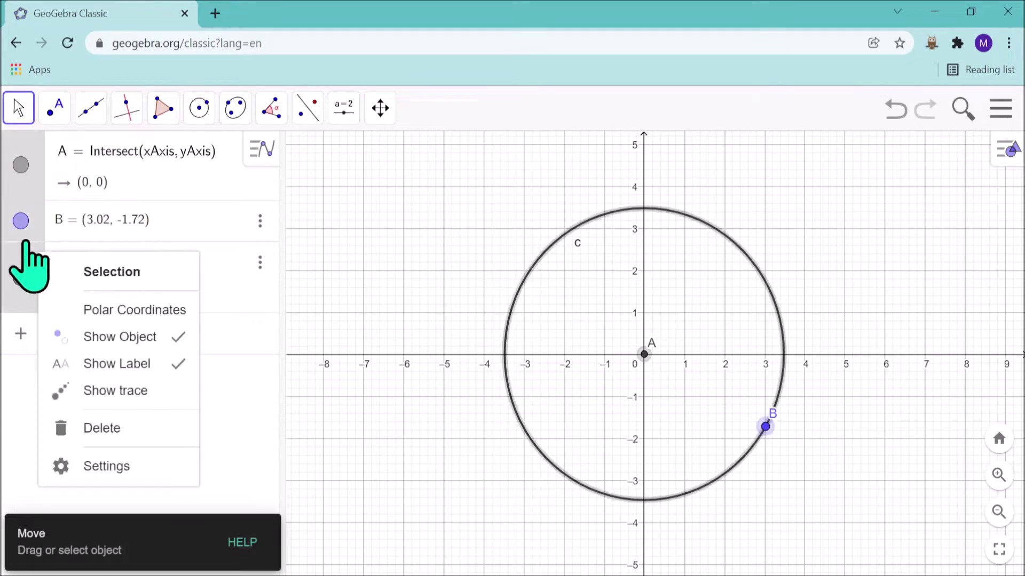
pyautogui.click(160, 428)
# Plot the point (2, 3) by entering its coordinates, and narrow the algebra view.
pyautogui.click(203, 114)
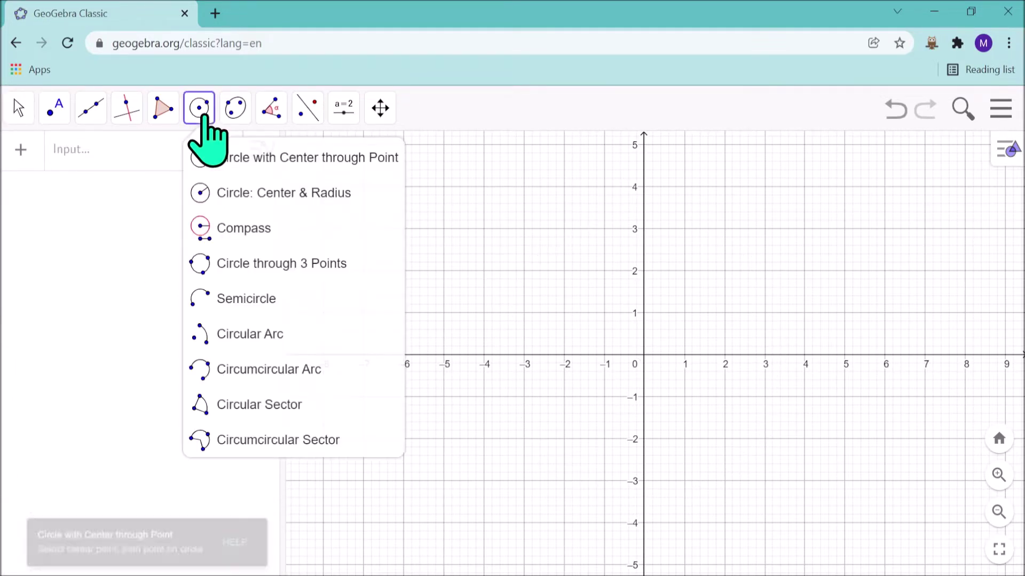
pyautogui.click(248, 192)
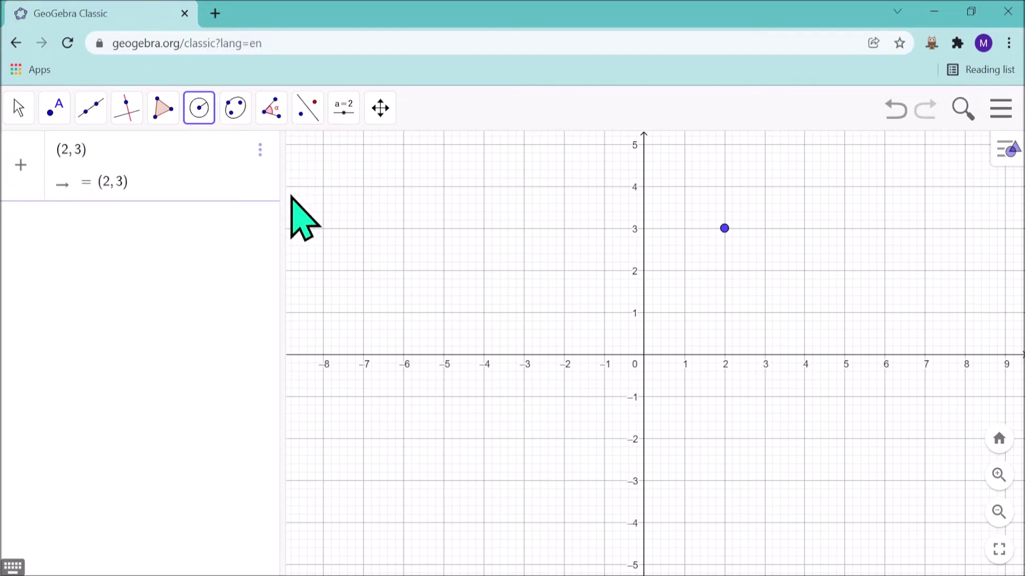
pyautogui.moveTo(280, 195); pyautogui.dragTo(244, 194)
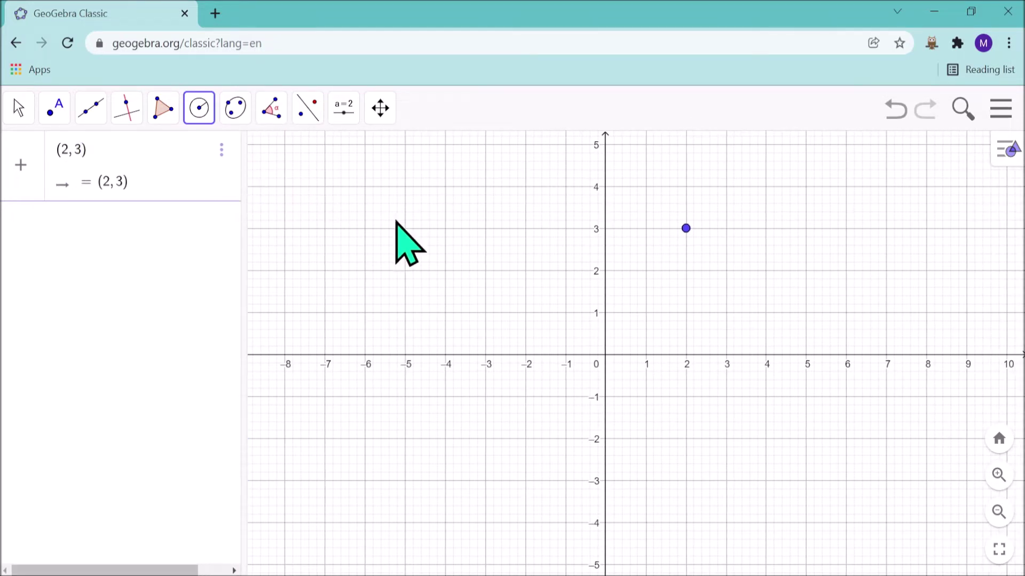
pyautogui.click(25, 109)
pyautogui.moveTo(536, 247); pyautogui.dragTo(441, 381)
# Draw a circle with Circle: Center & Radius, centred on point A with radius 5.
pyautogui.click(203, 107)
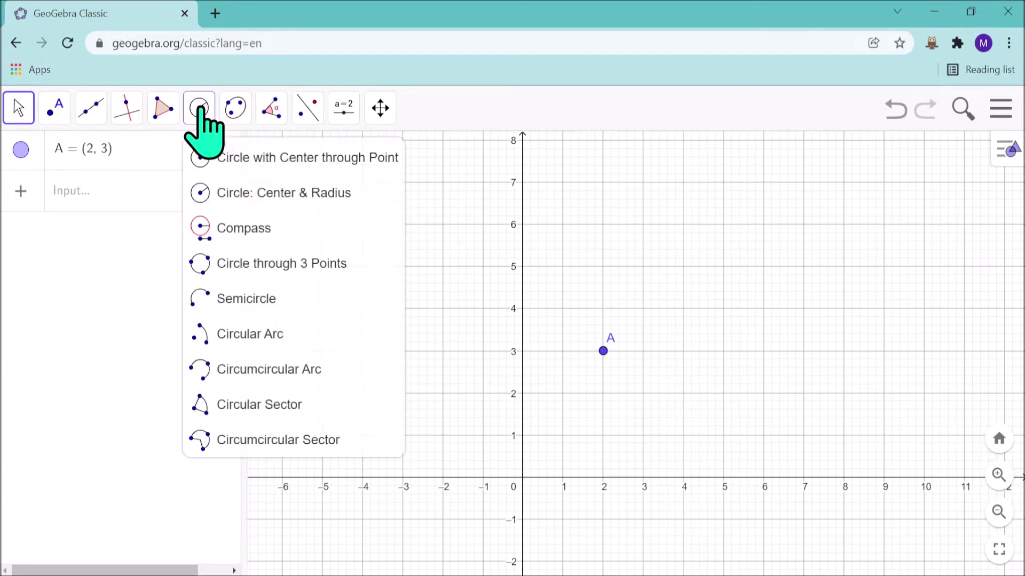
pyautogui.click(241, 193)
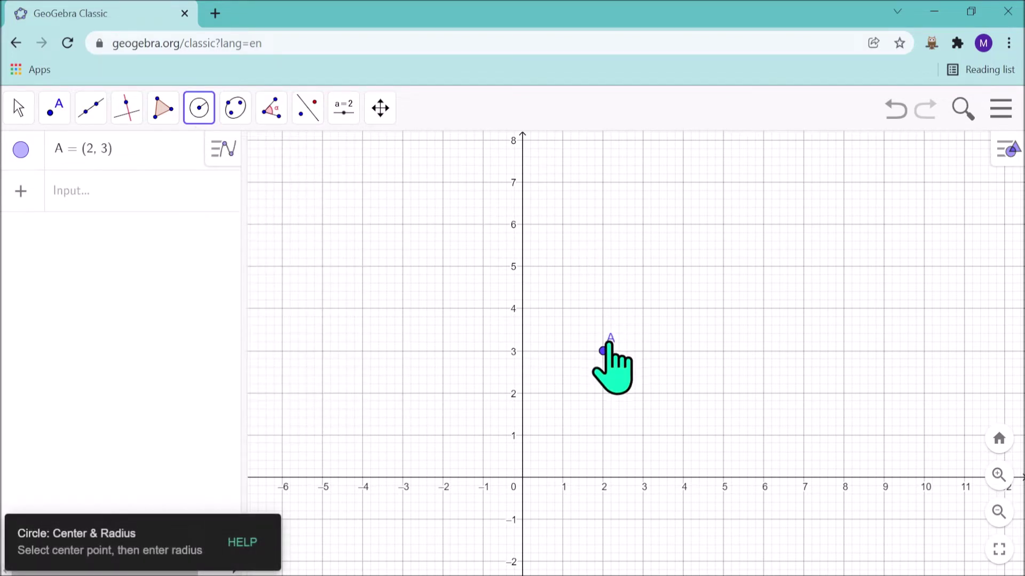
pyautogui.click(603, 351)
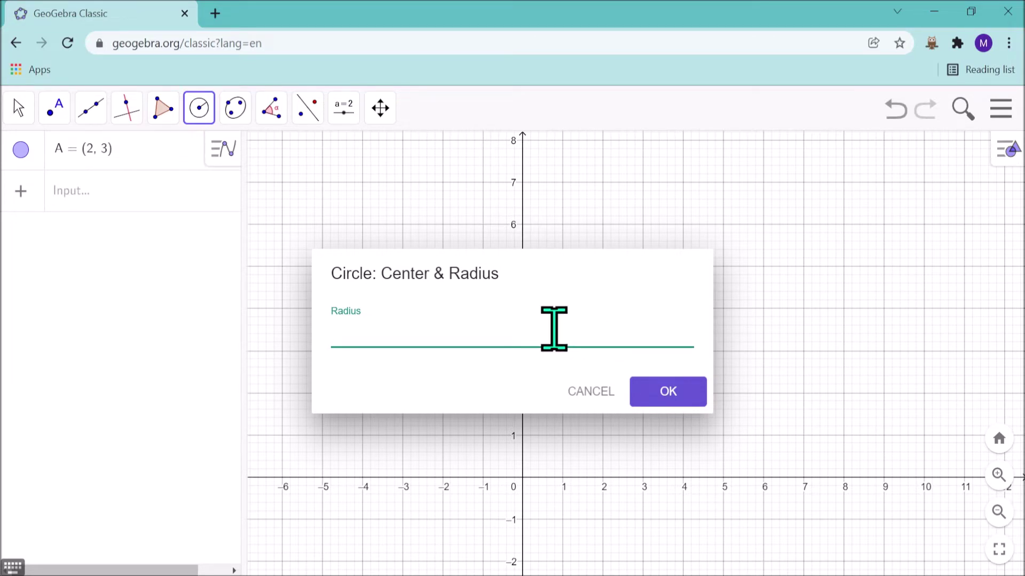
pyautogui.click(655, 389)
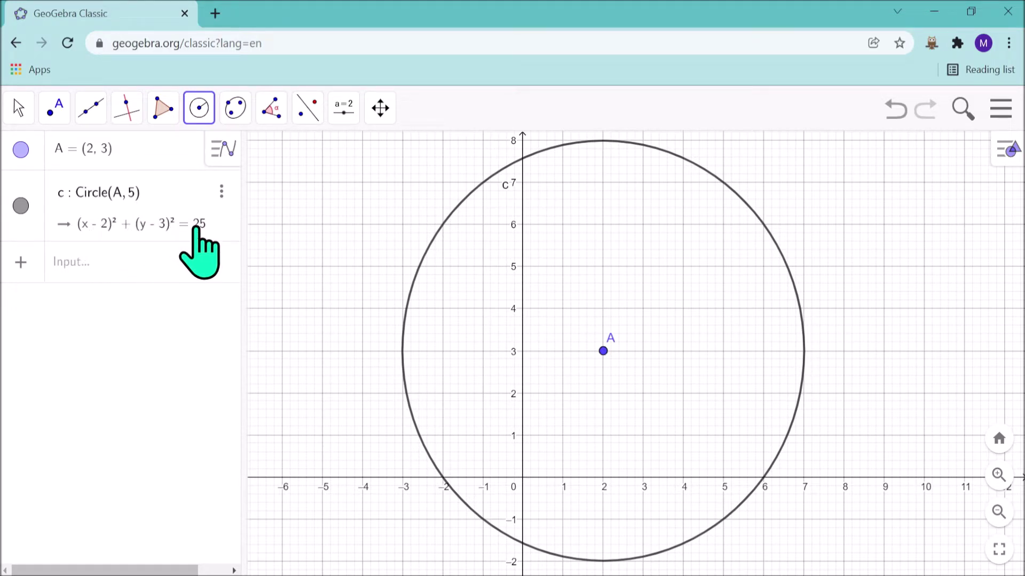
# Delete point A and its circle, and dismiss the open radius prompt without creating another circle.
pyautogui.click(603, 351)
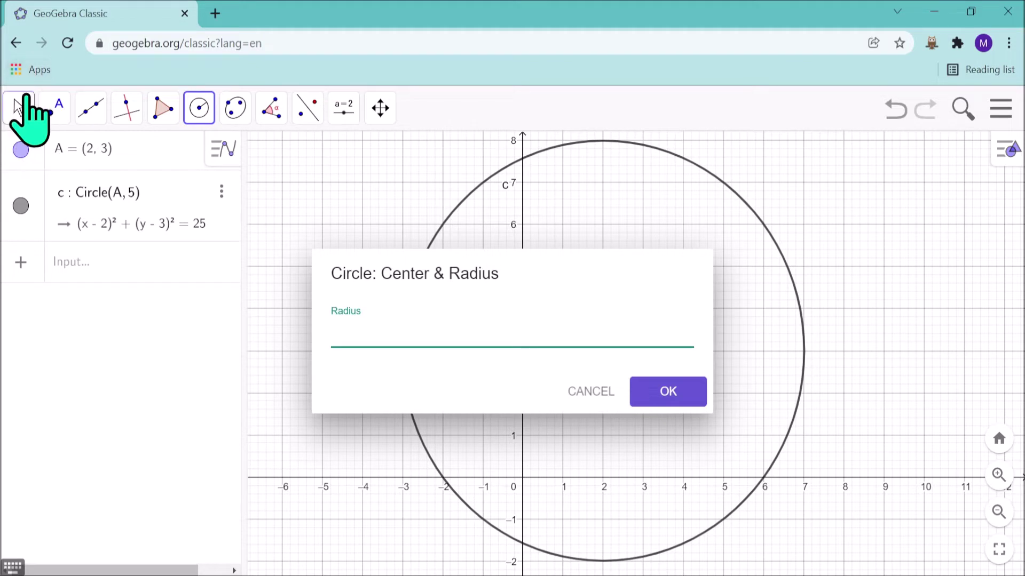
pyautogui.click(26, 99)
pyautogui.click(39, 154)
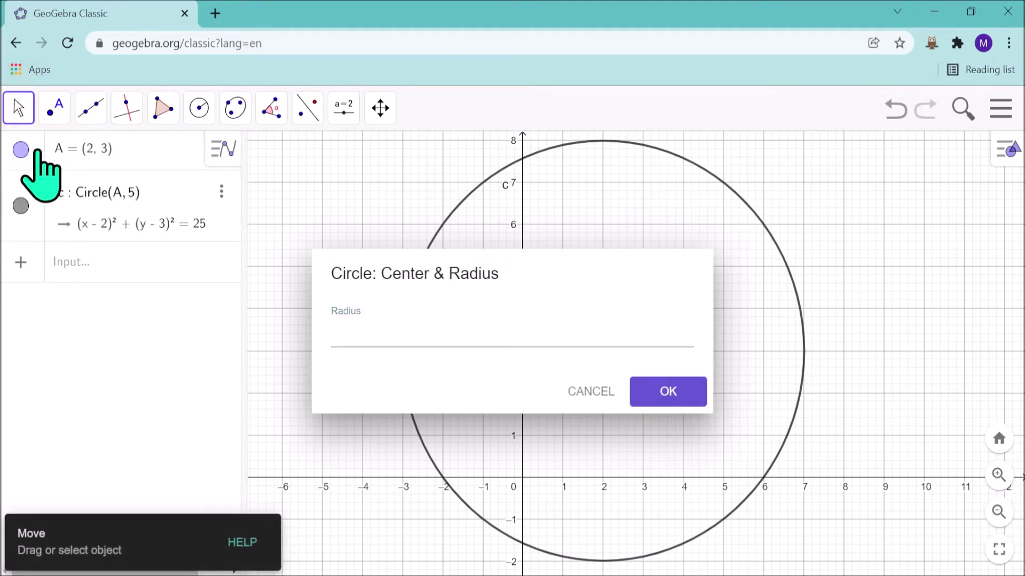
pyautogui.rightClick(38, 192)
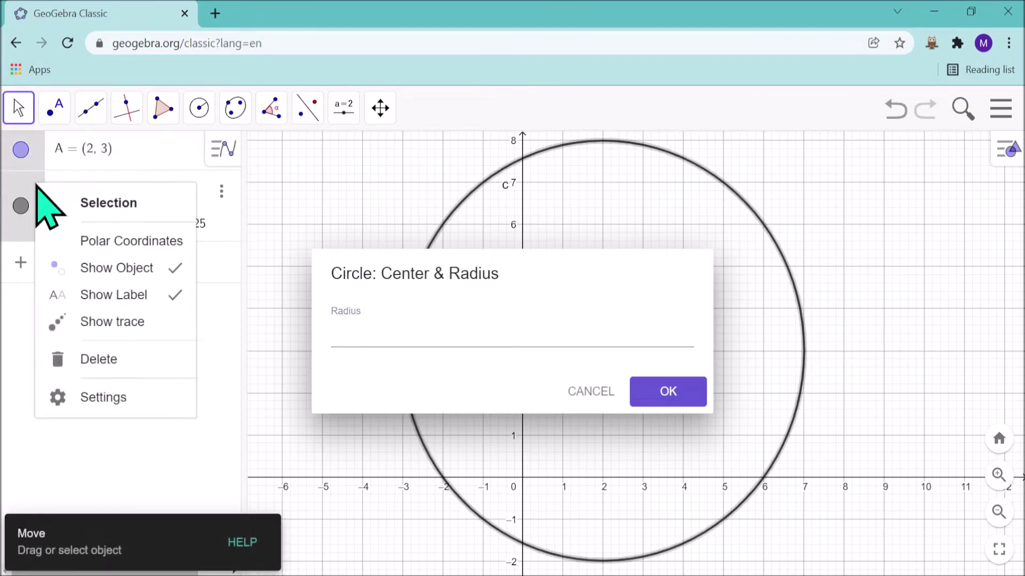
pyautogui.click(117, 357)
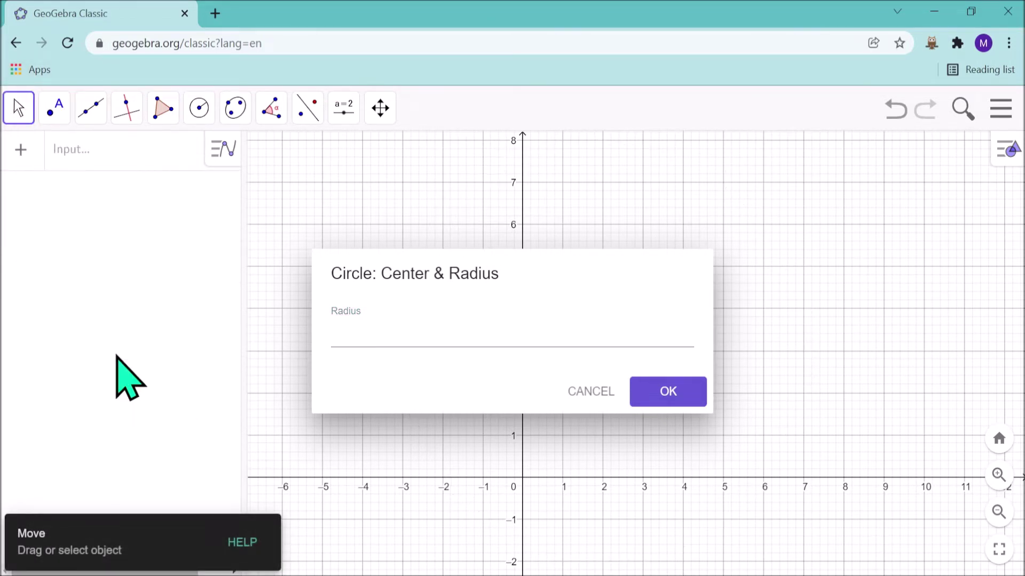
pyautogui.click(587, 392)
pyautogui.click(199, 108)
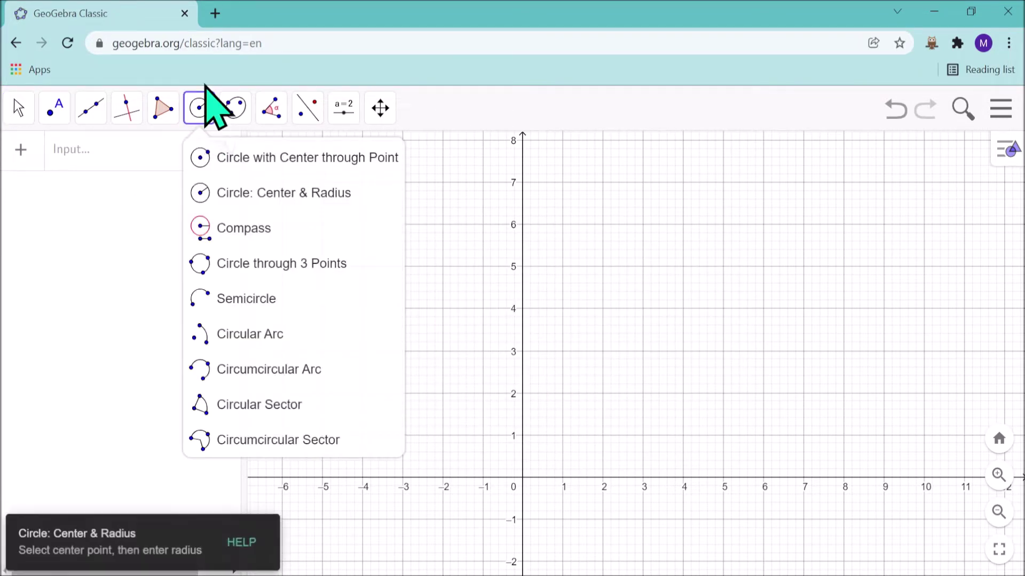
pyautogui.click(239, 219)
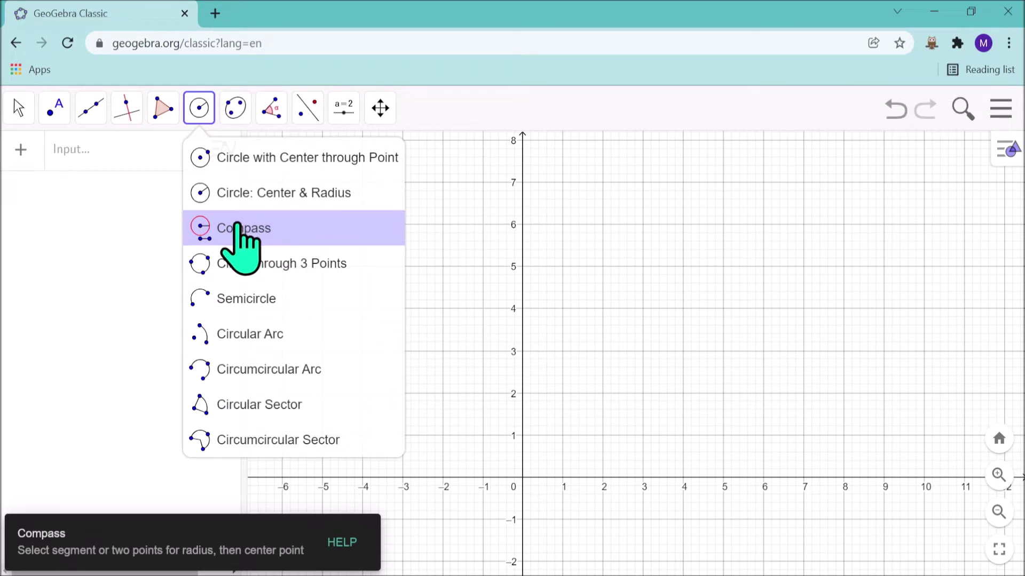
pyautogui.click(224, 201)
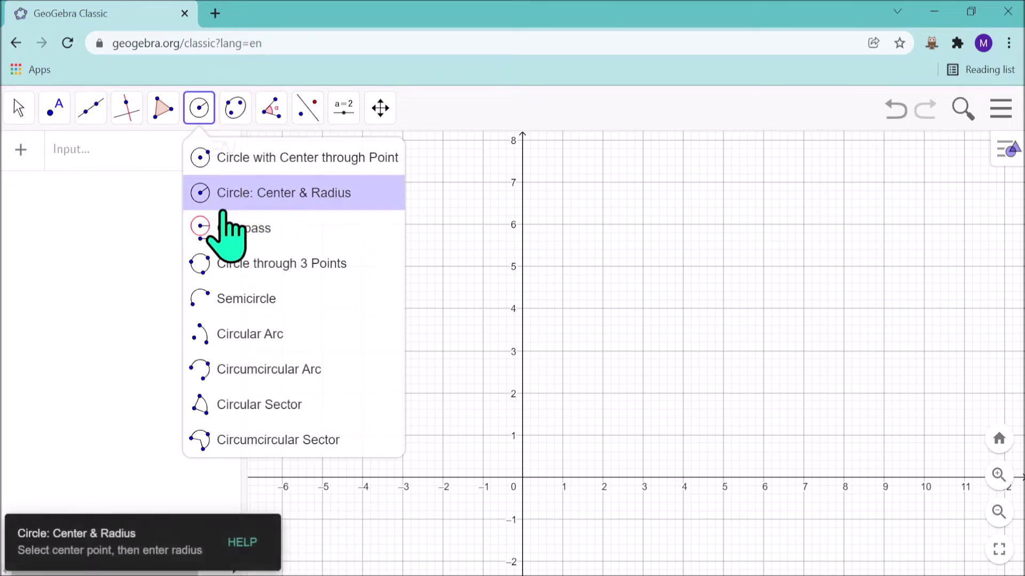
pyautogui.click(223, 219)
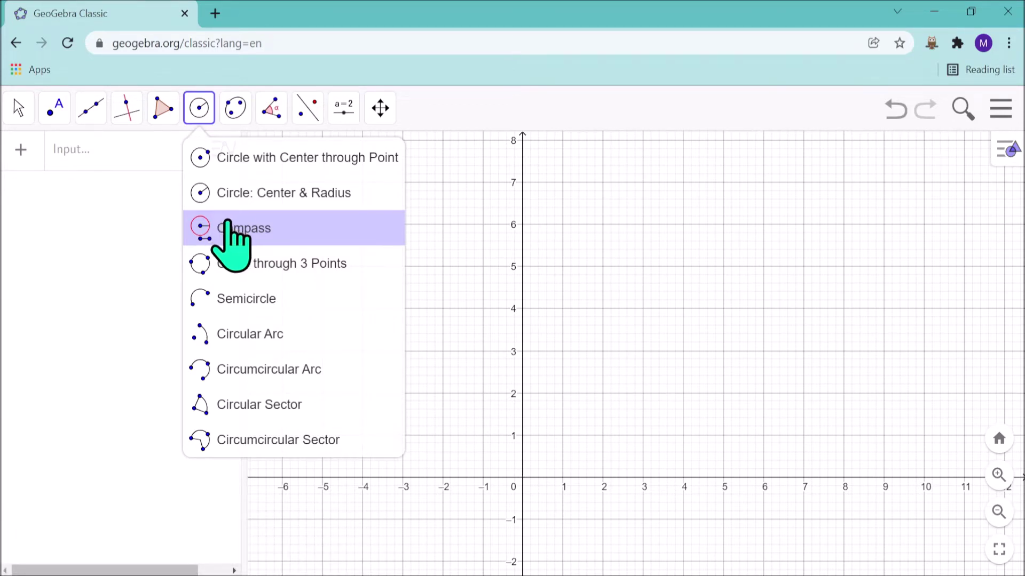
pyautogui.click(229, 230)
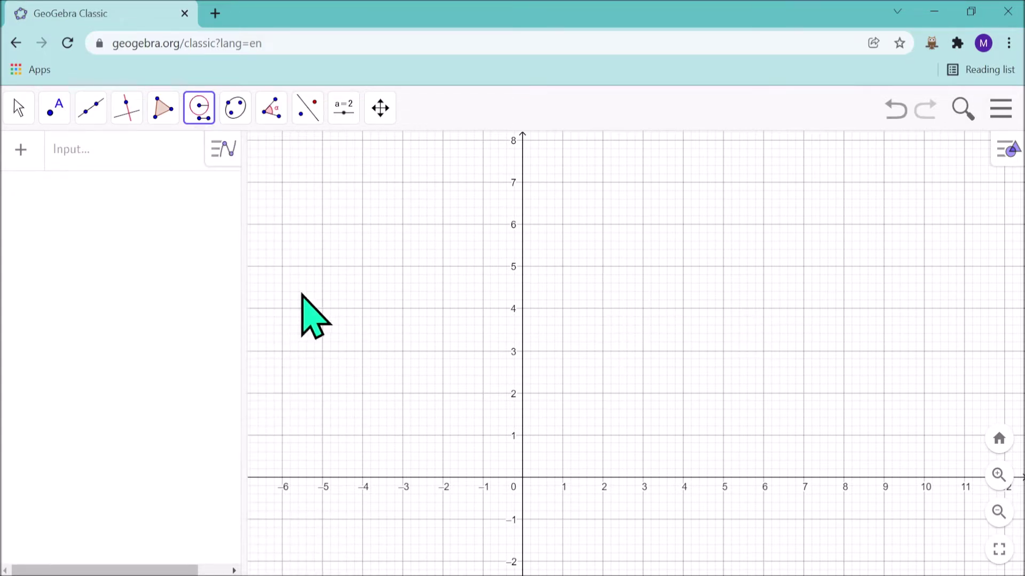
# Place two points, one on the y-axis at (0, 3) and one at (4, 3).
pyautogui.click(56, 105)
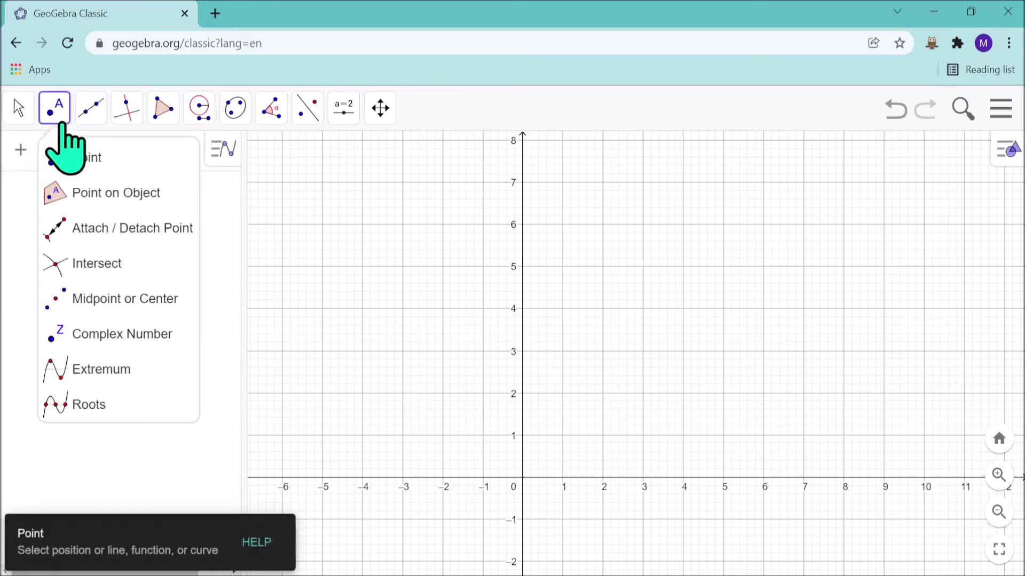
pyautogui.click(76, 156)
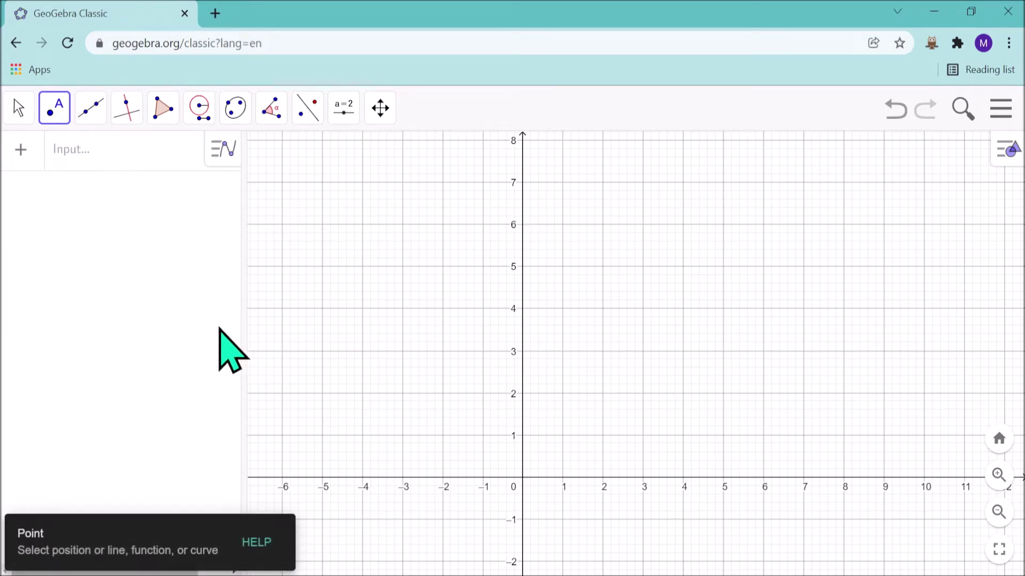
pyautogui.click(522, 351)
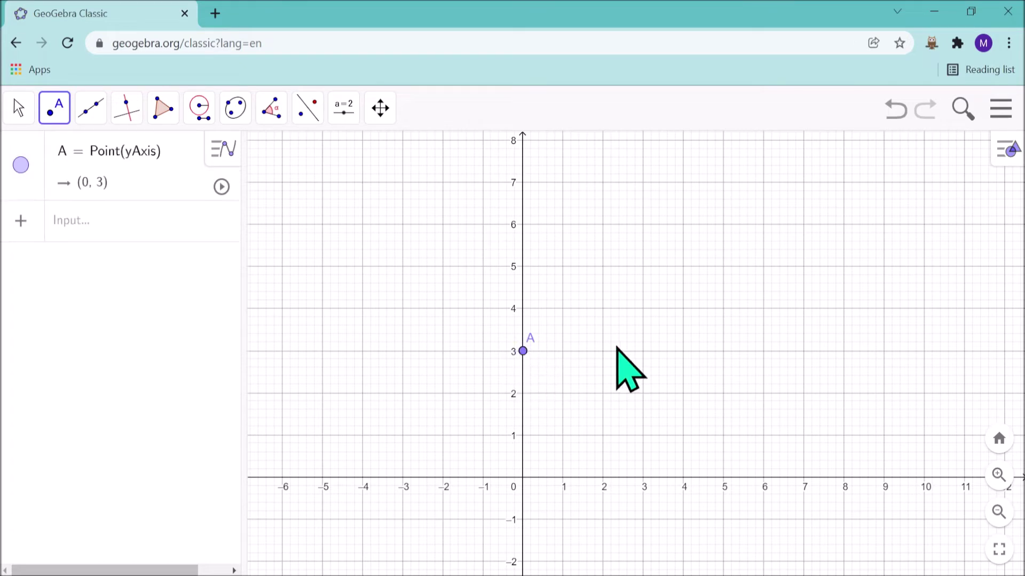
pyautogui.click(683, 351)
# Draw a circle with the Compass tool, using the distance between A and B as radius and B as centre.
pyautogui.click(199, 107)
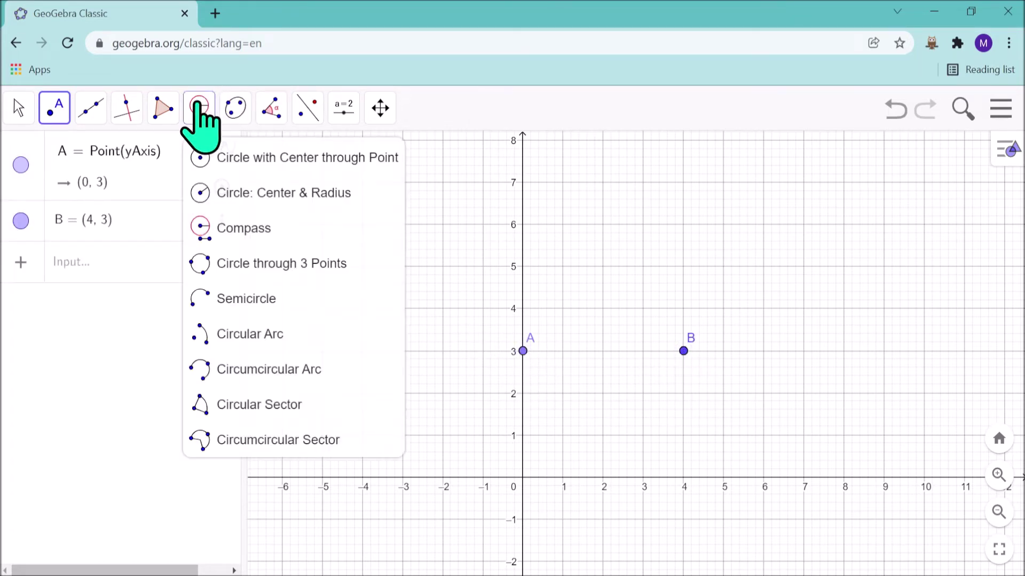
pyautogui.click(240, 239)
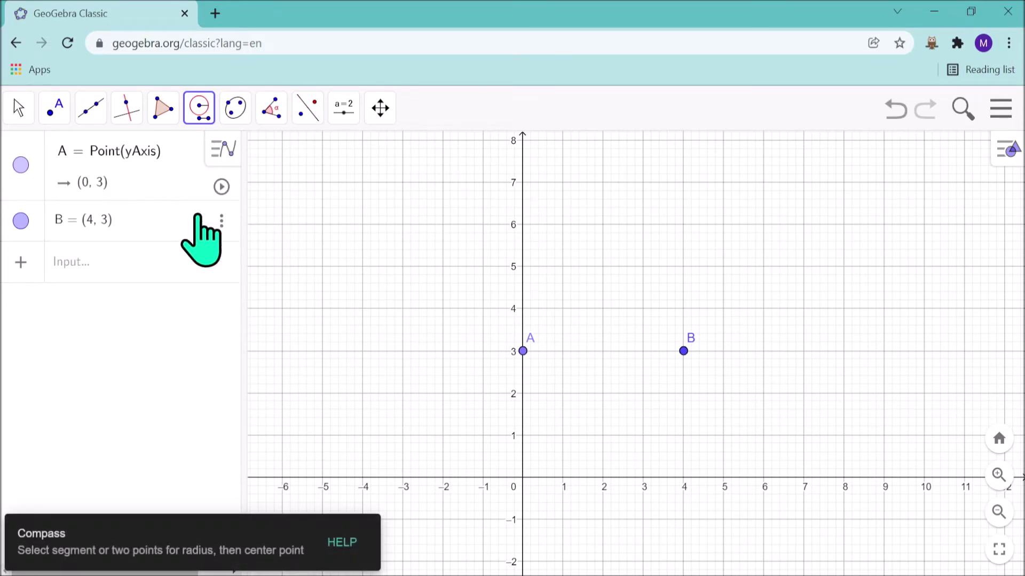
pyautogui.click(522, 351)
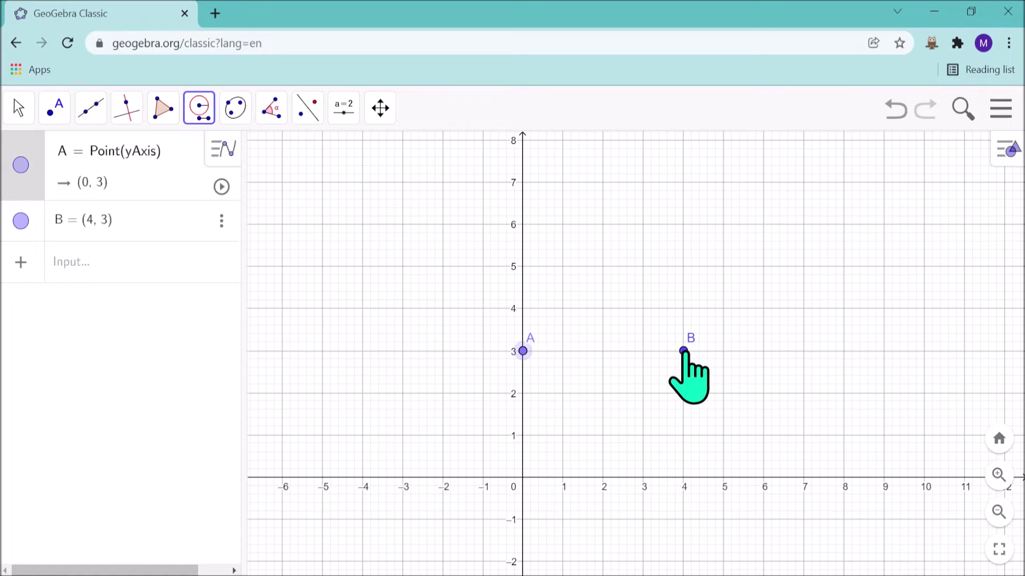
pyautogui.click(684, 350)
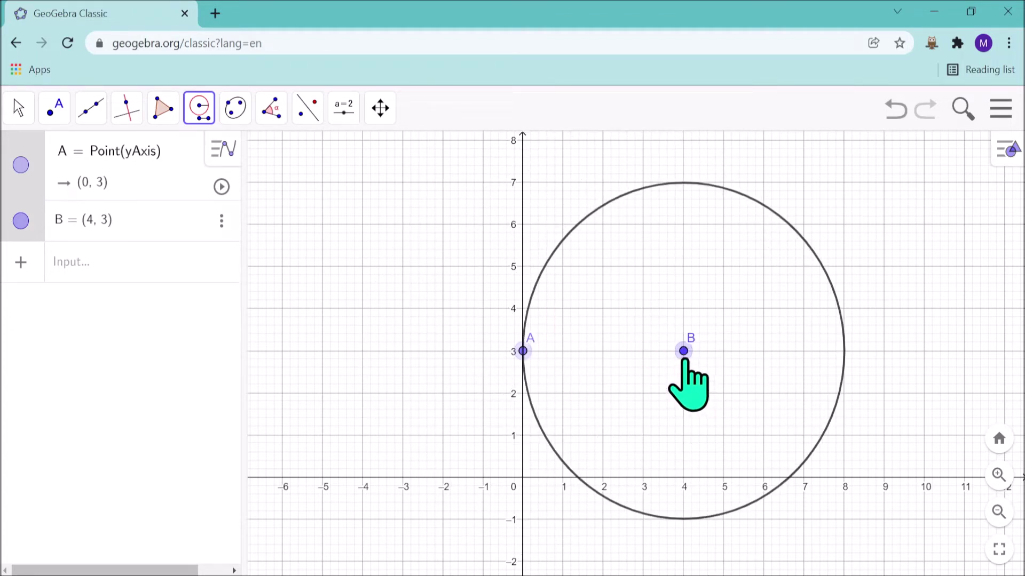
pyautogui.click(684, 351)
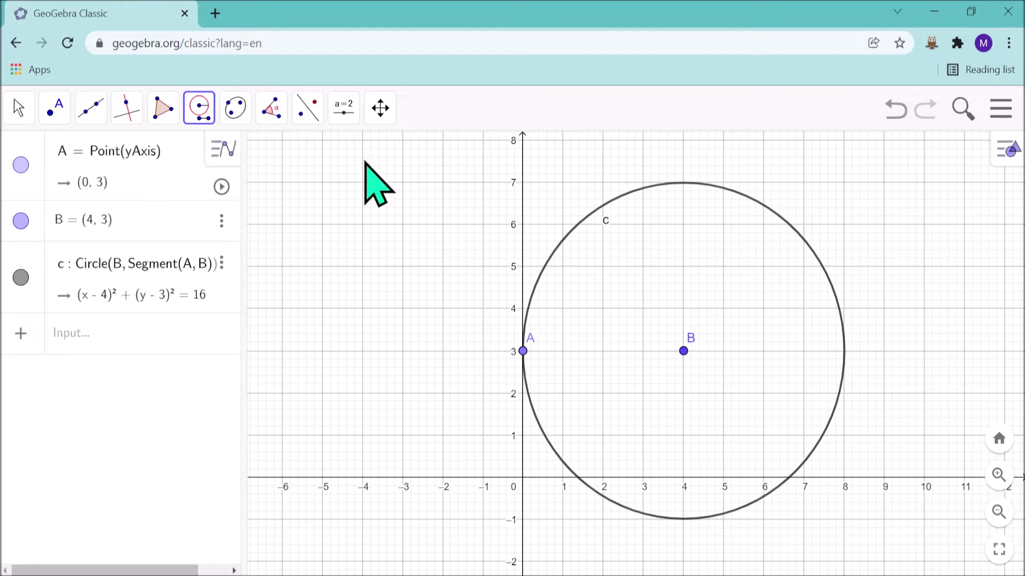
# Delete the compass circle together with points A and B.
pyautogui.click(205, 118)
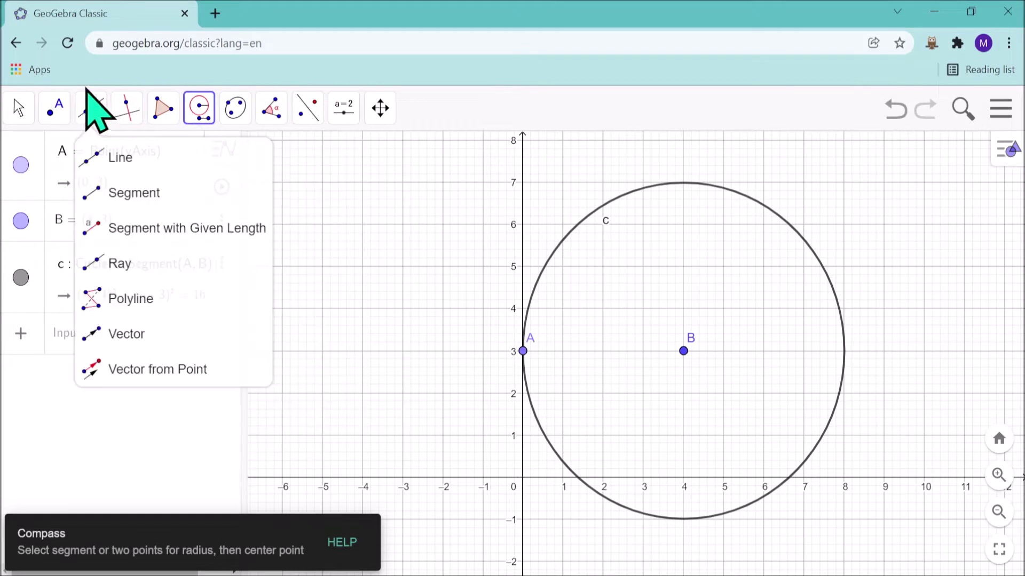
pyautogui.click(19, 107)
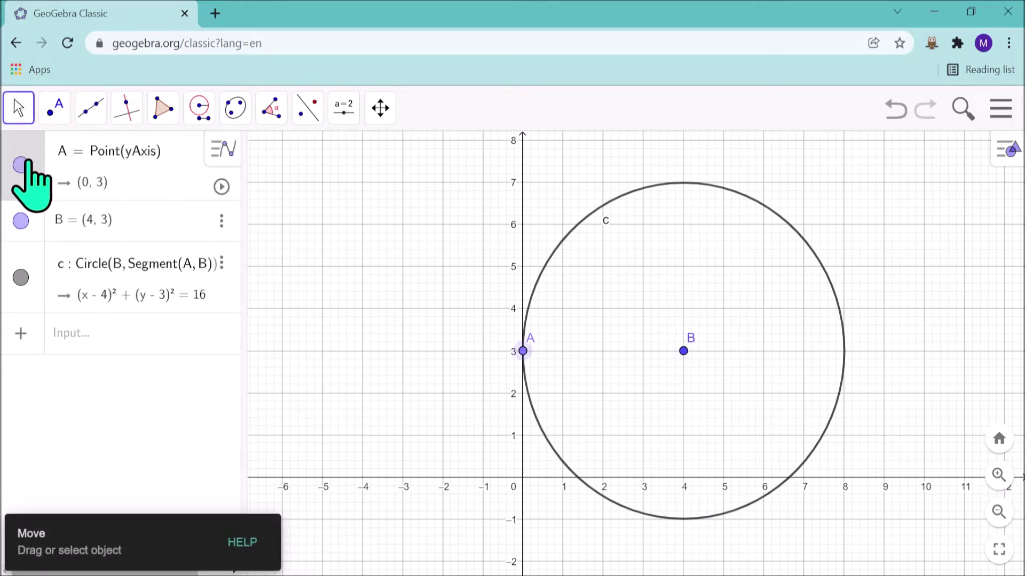
pyautogui.rightClick(28, 250)
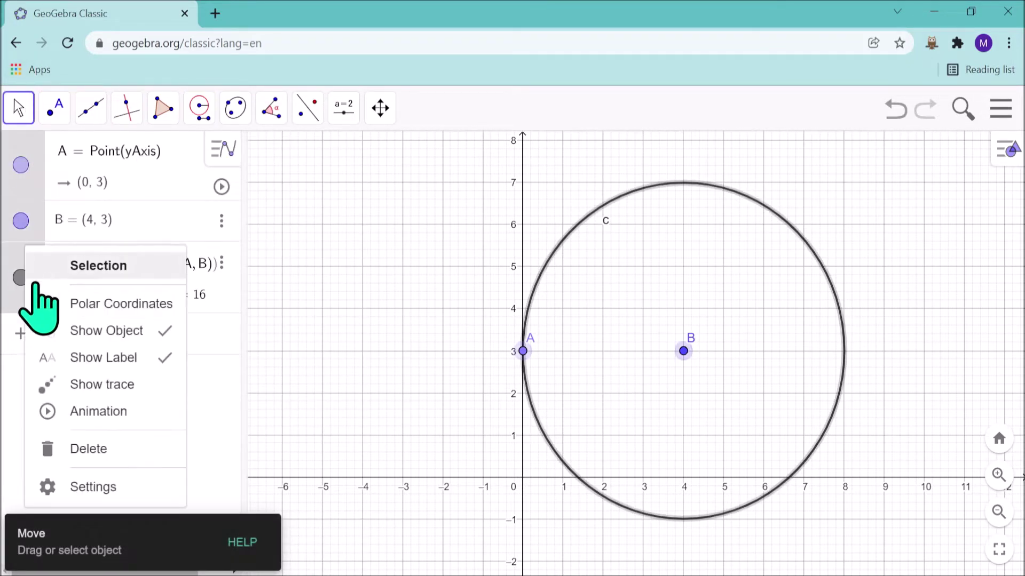
pyautogui.click(101, 450)
# Place three separate points at (-1, 3), (2, 6) and (4, 2).
pyautogui.click(204, 110)
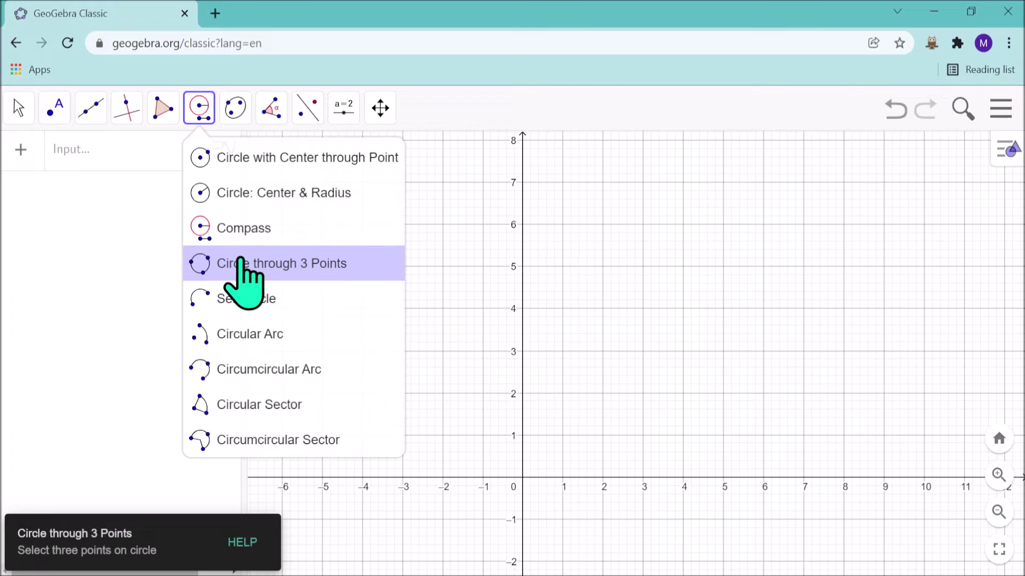
pyautogui.click(522, 268)
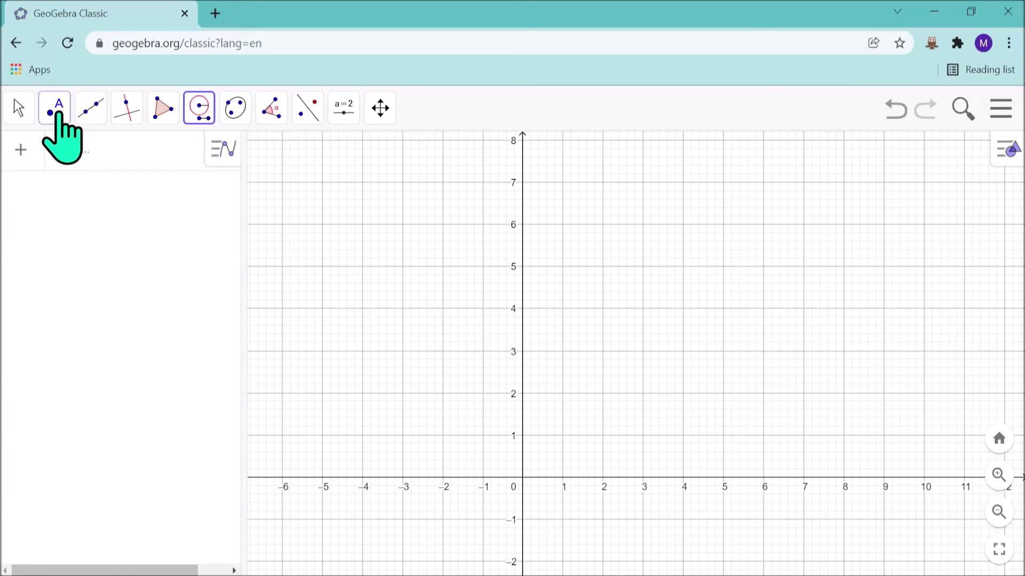
pyautogui.click(59, 112)
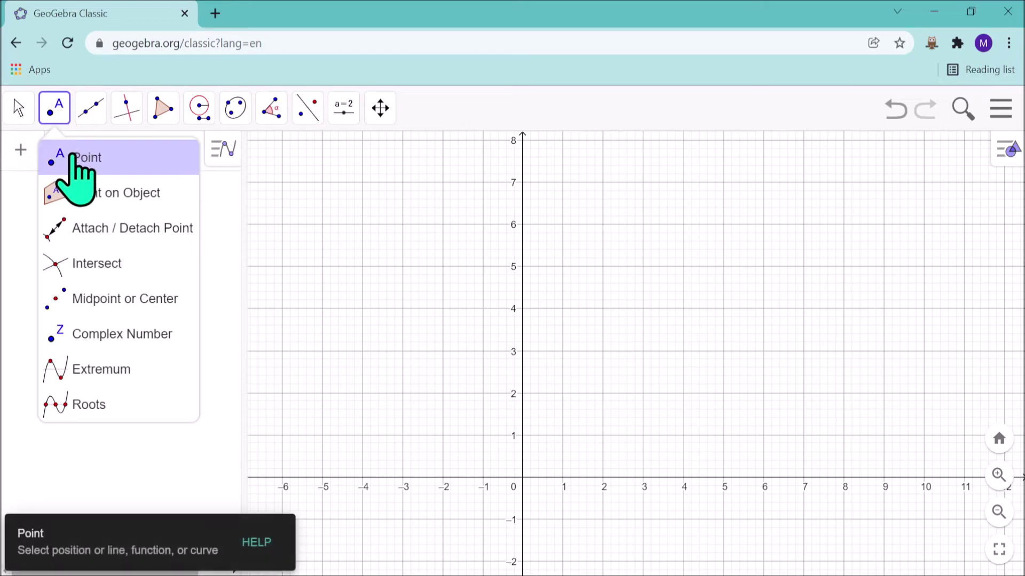
pyautogui.click(75, 155)
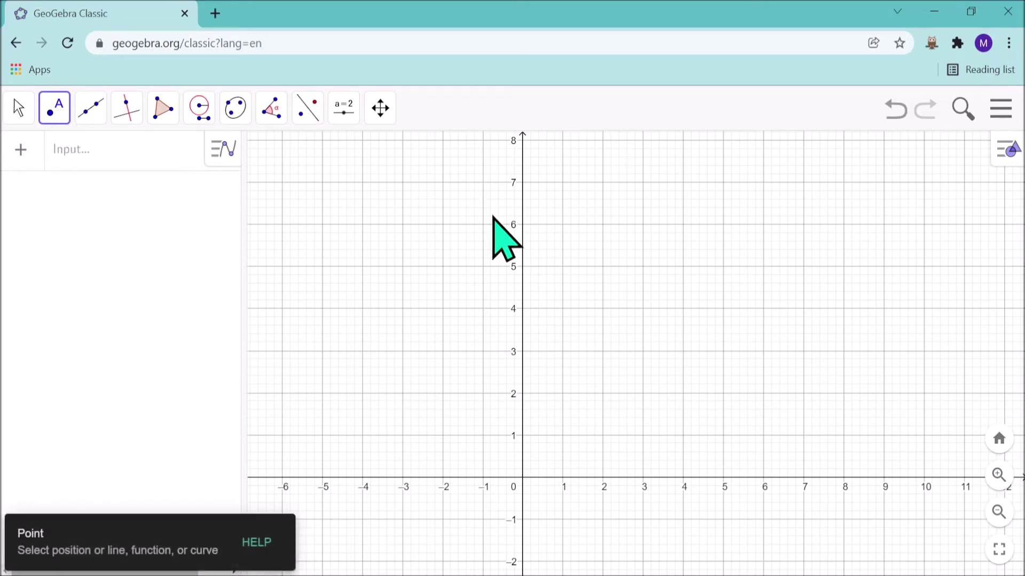
pyautogui.click(482, 351)
pyautogui.click(603, 224)
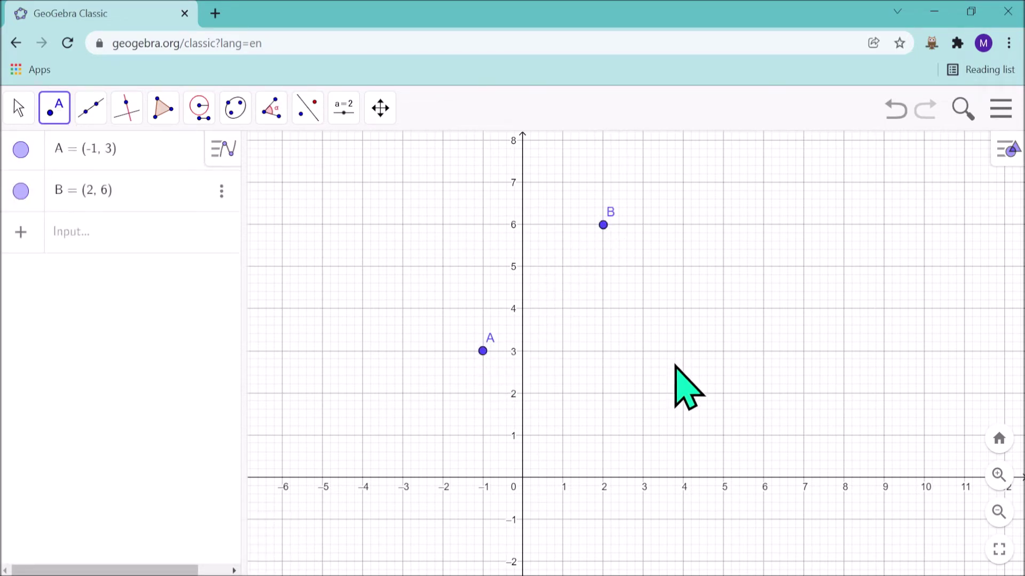
pyautogui.click(683, 392)
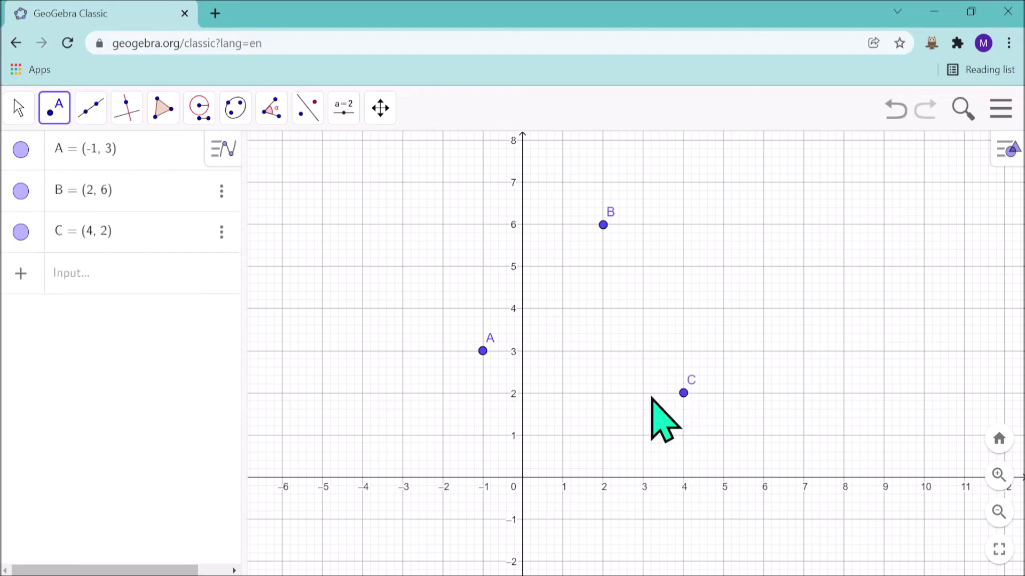
# Draw a circle passing through points A, B and C with the Circle through 3 Points tool.
pyautogui.click(200, 106)
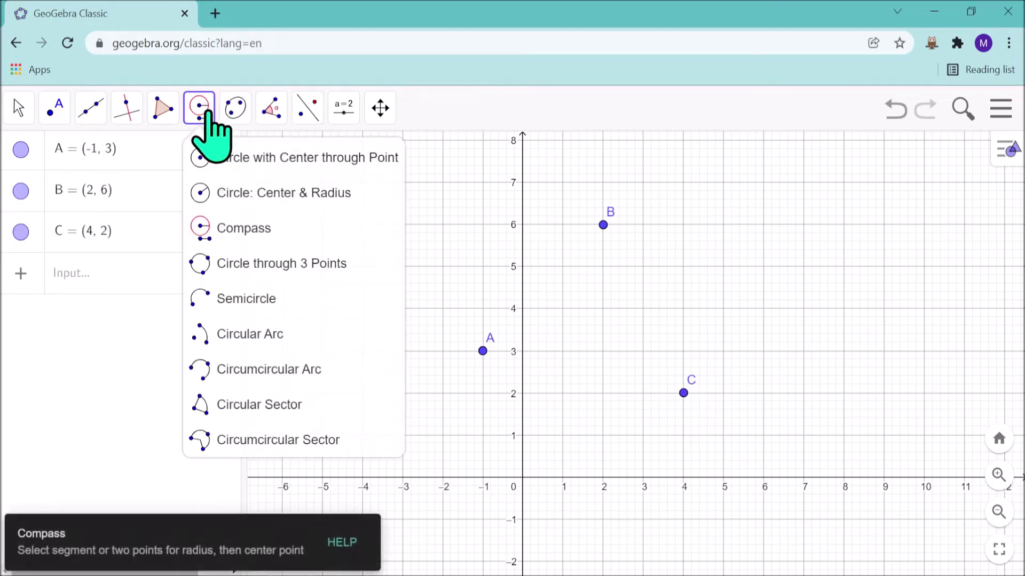
pyautogui.click(257, 263)
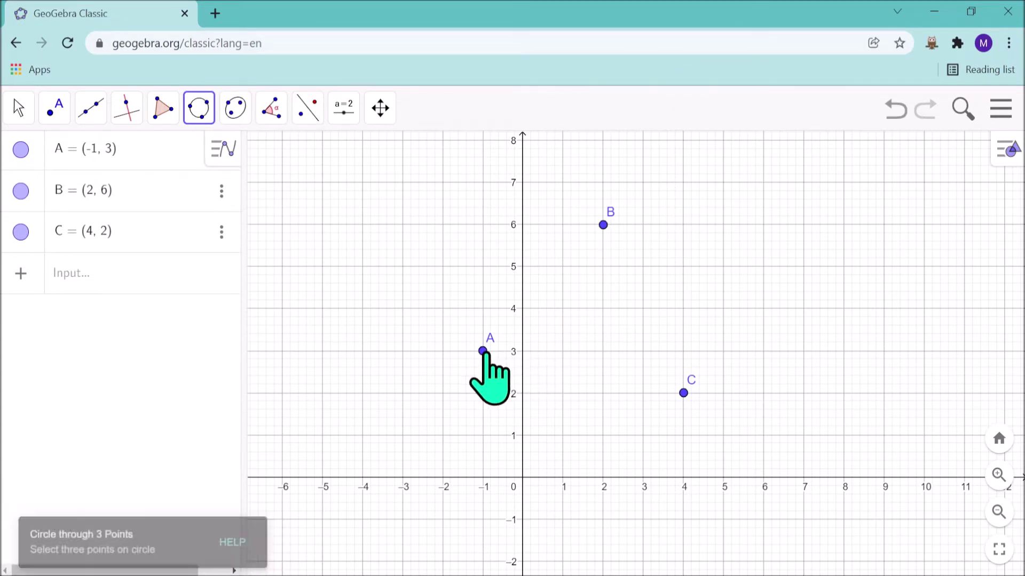
pyautogui.click(483, 351)
pyautogui.click(603, 224)
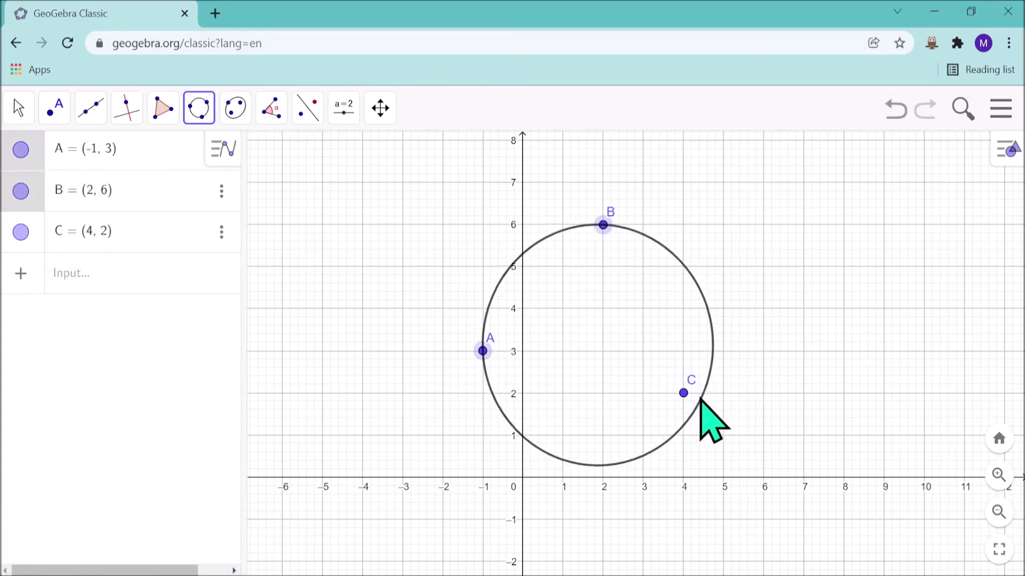
pyautogui.click(683, 394)
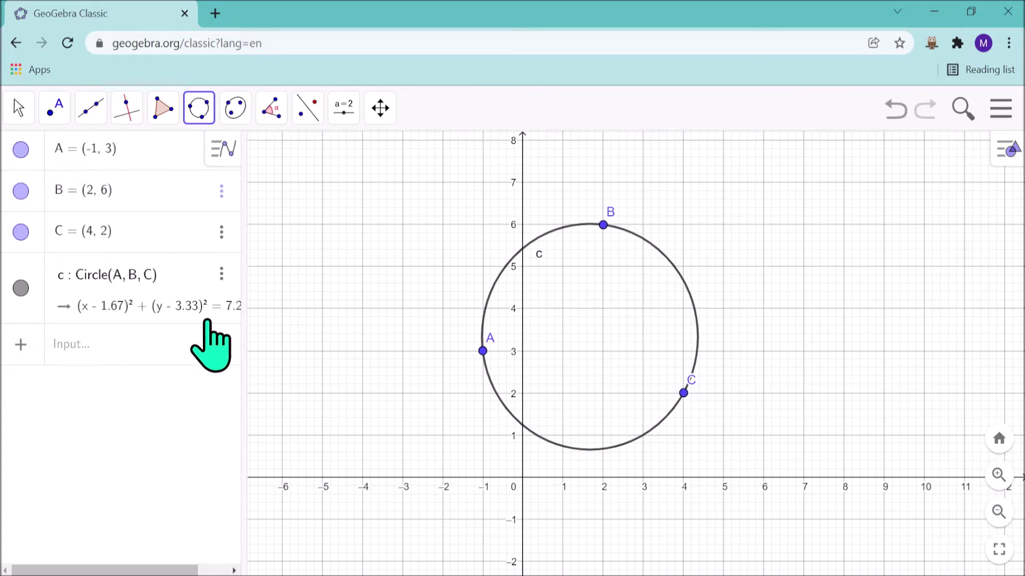
# Delete the three-point circle together with points A, B and C.
pyautogui.click(31, 143)
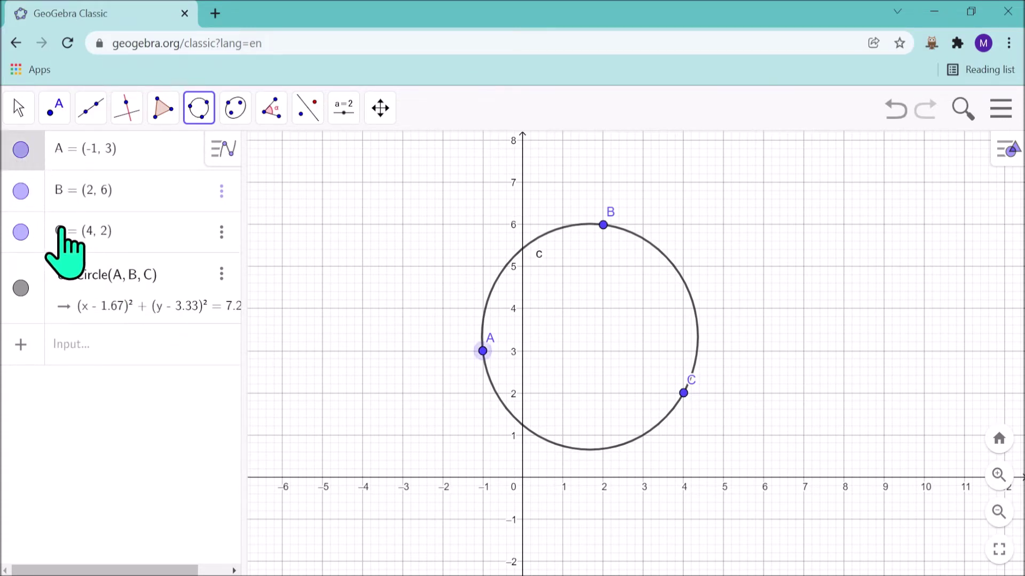
pyautogui.click(19, 108)
pyautogui.click(48, 166)
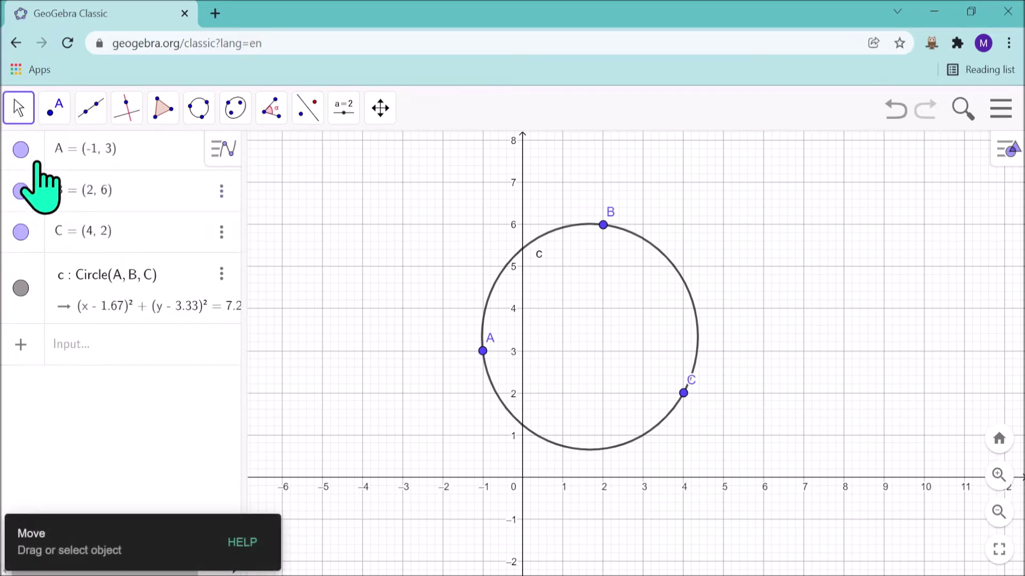
pyautogui.click(41, 278)
pyautogui.rightClick(42, 277)
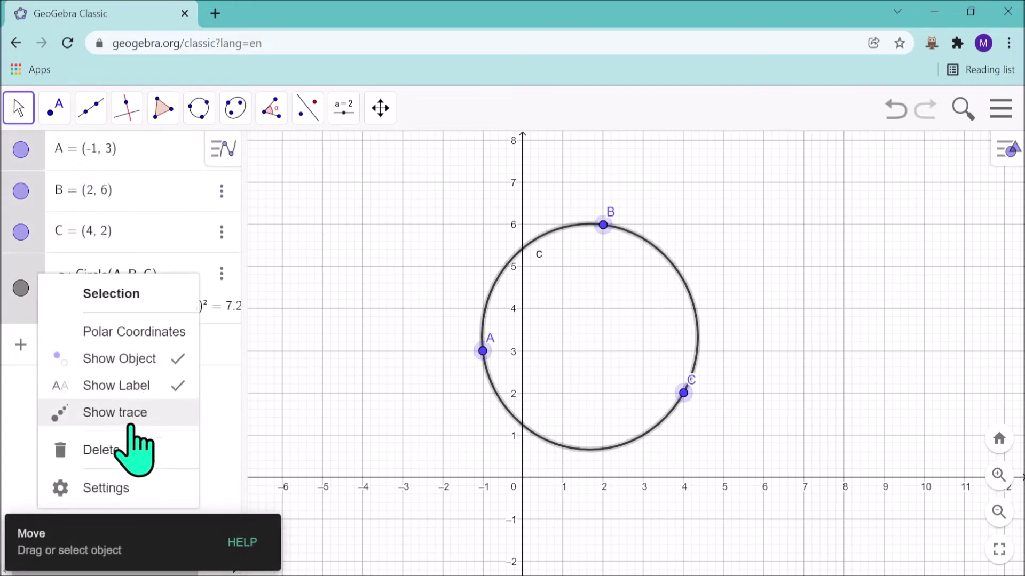
pyautogui.click(126, 449)
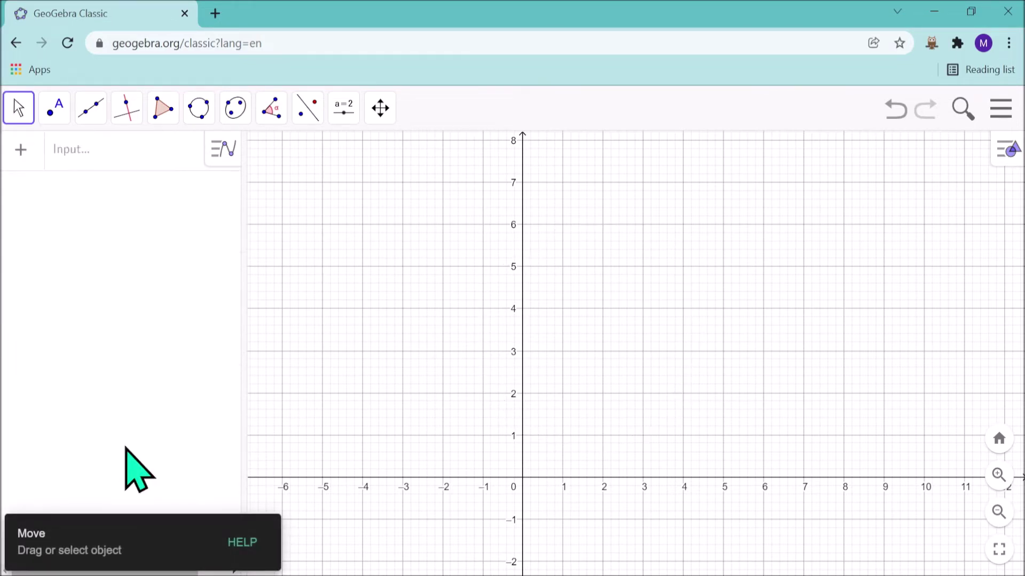
# Draw a semicircle with the Semicircle tool, using end points (-2, 4) and (5, 4).
pyautogui.click(199, 106)
pyautogui.click(256, 300)
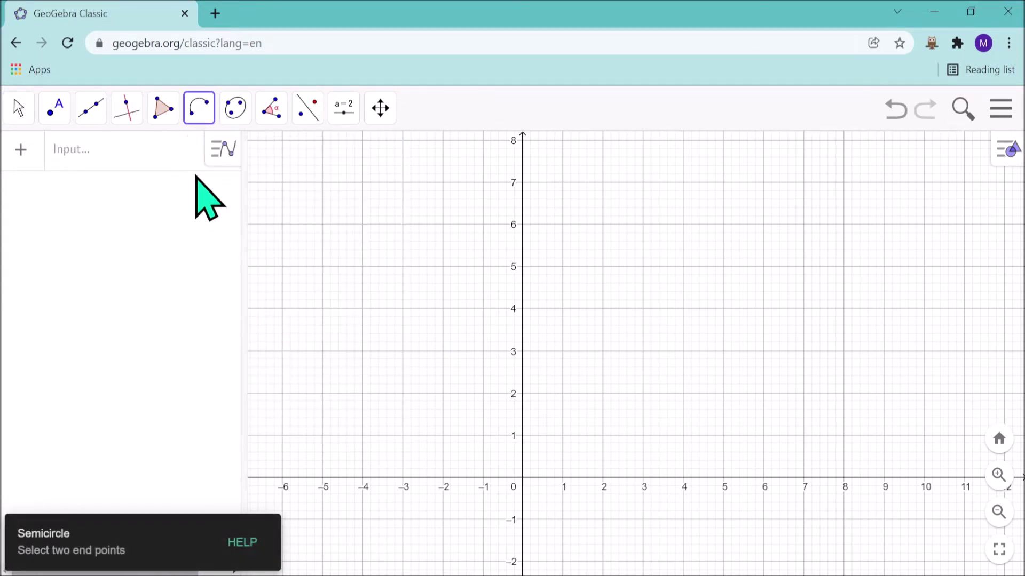
pyautogui.click(203, 115)
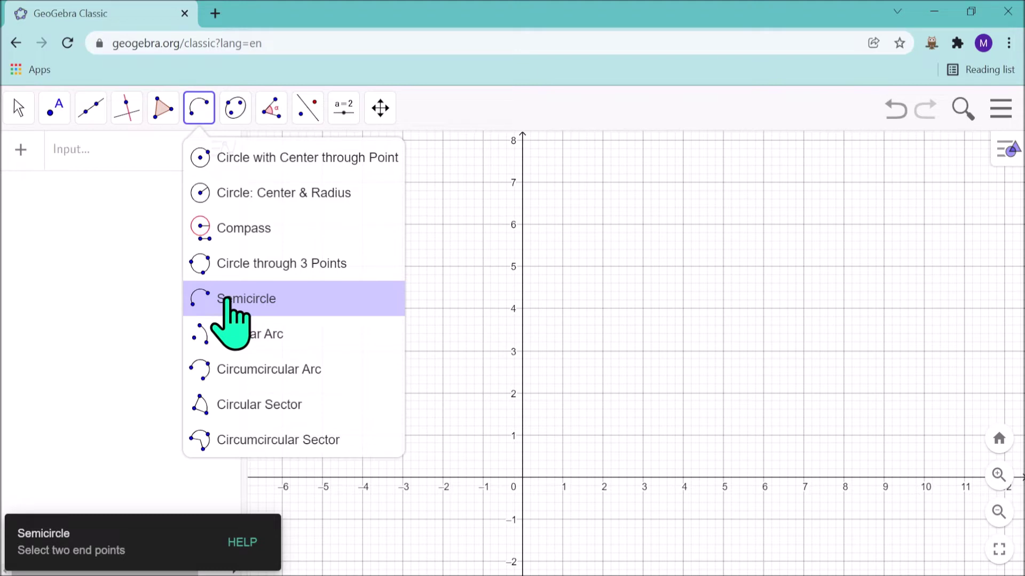
pyautogui.click(235, 298)
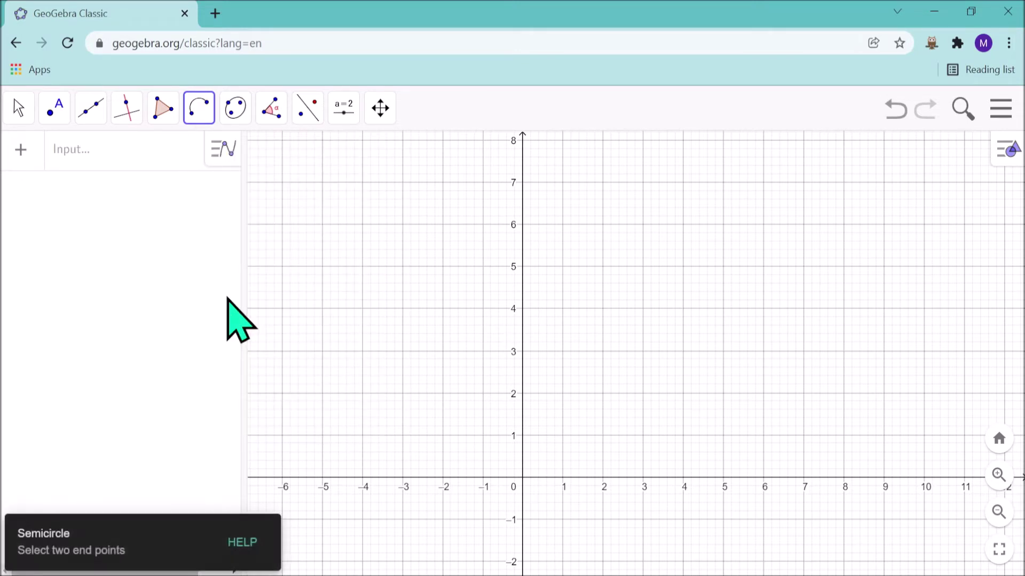
pyautogui.click(442, 309)
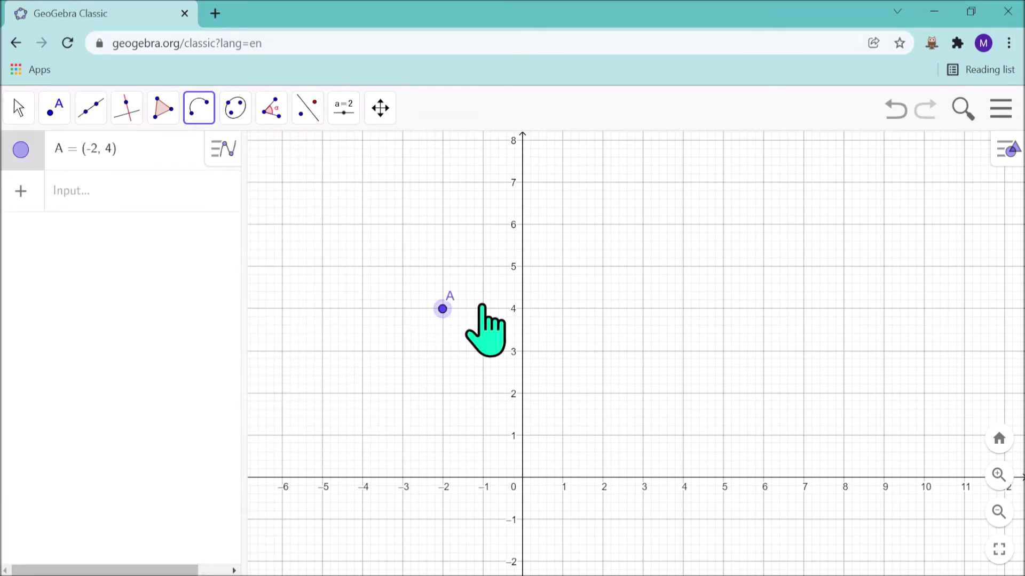
pyautogui.click(724, 309)
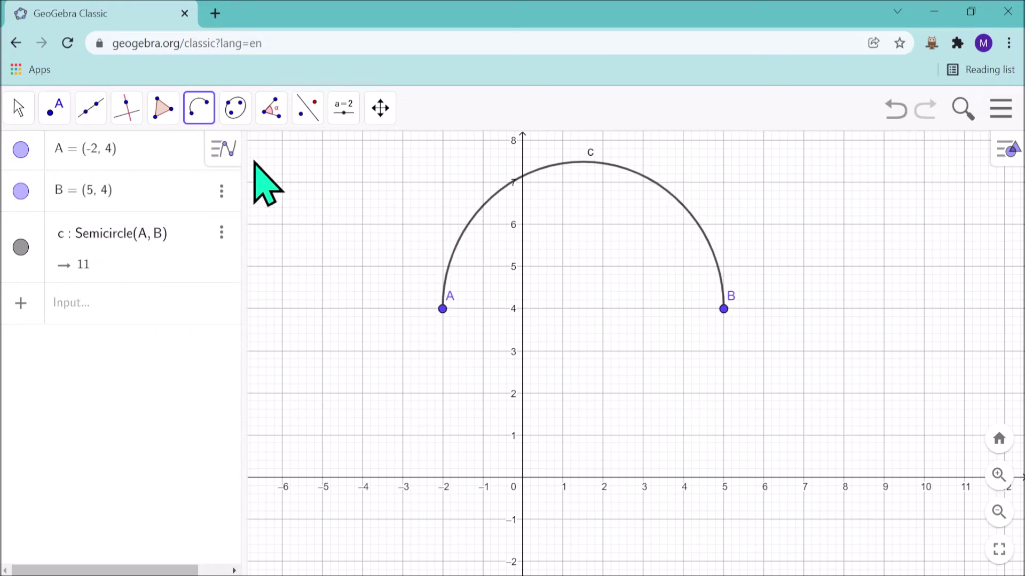
# Measure the semicircle's arc length with the Distance or Length tool, adding a length label to the curve.
pyautogui.click(277, 118)
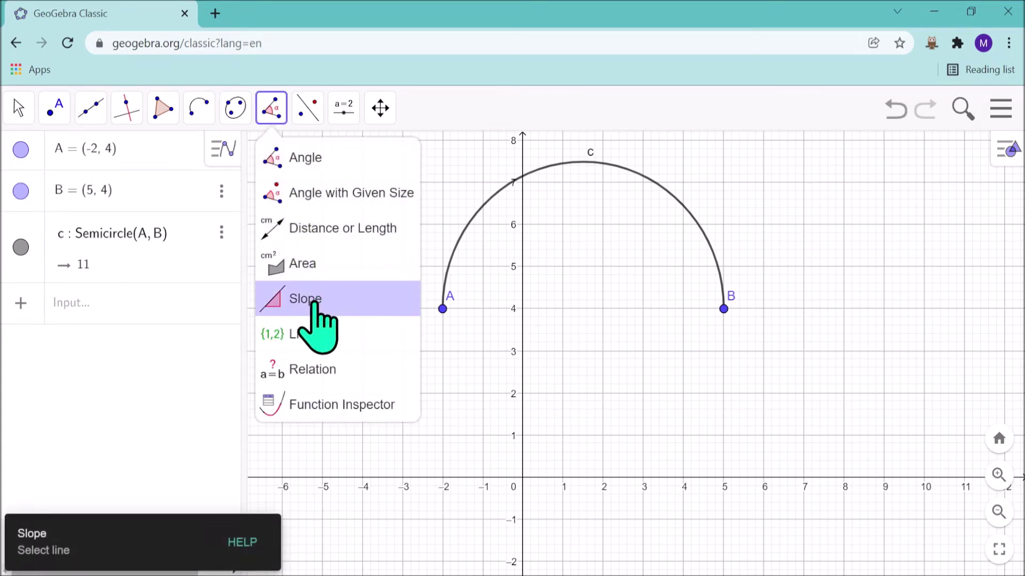
pyautogui.click(324, 233)
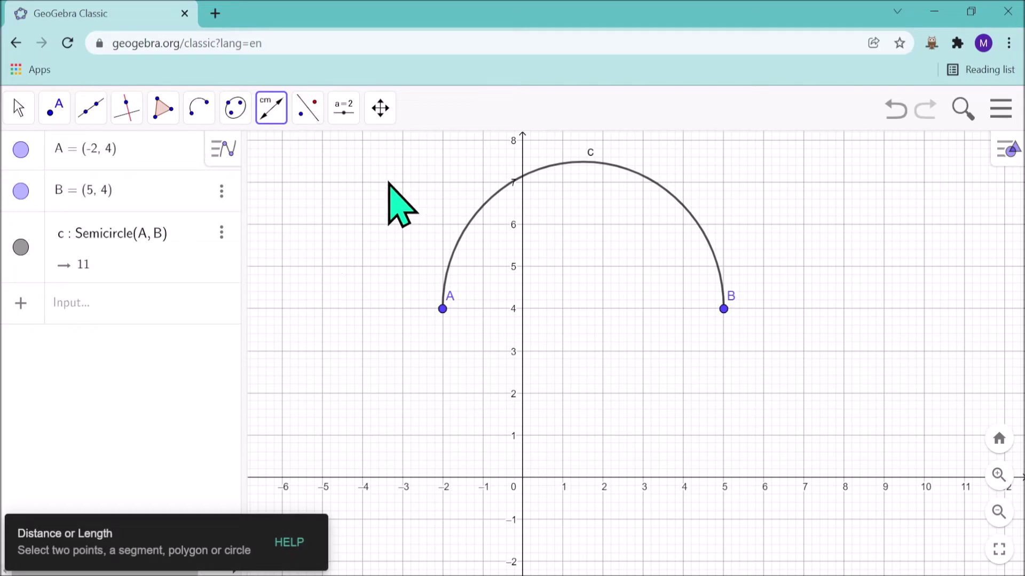
pyautogui.click(536, 170)
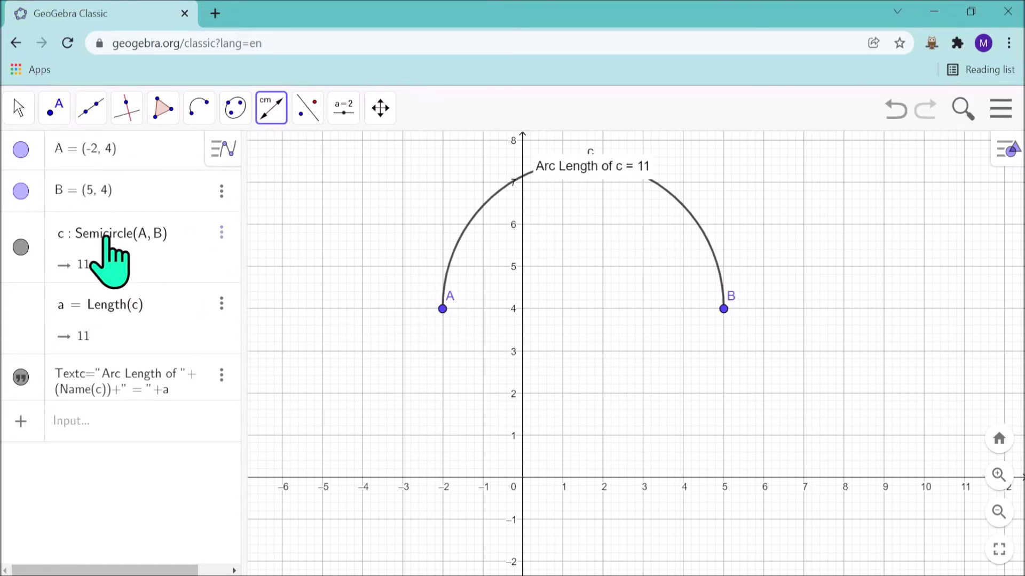
# Delete the semicircle, its end points, the length measurement and its text label.
pyautogui.click(20, 112)
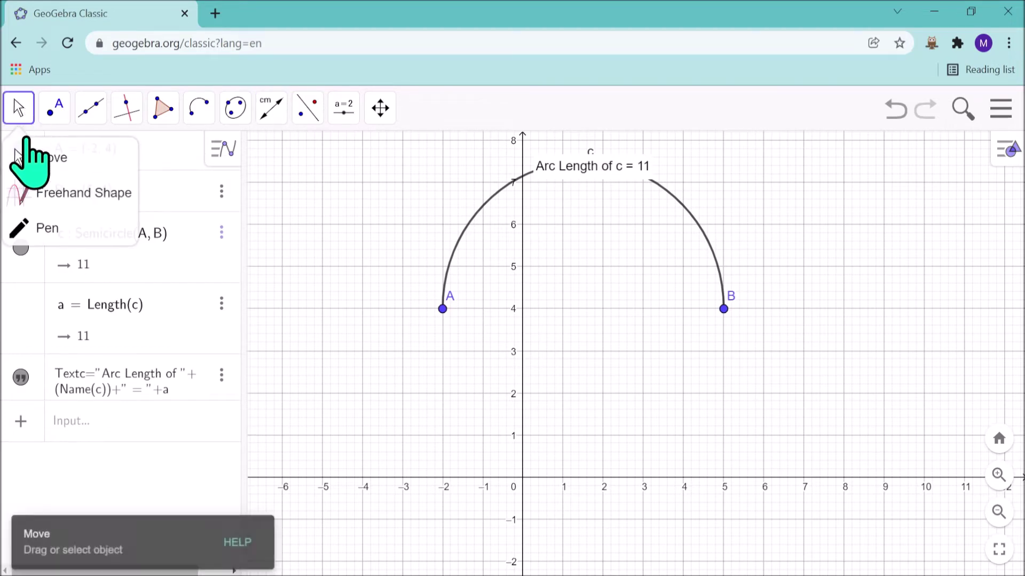
pyautogui.click(32, 158)
pyautogui.click(21, 150)
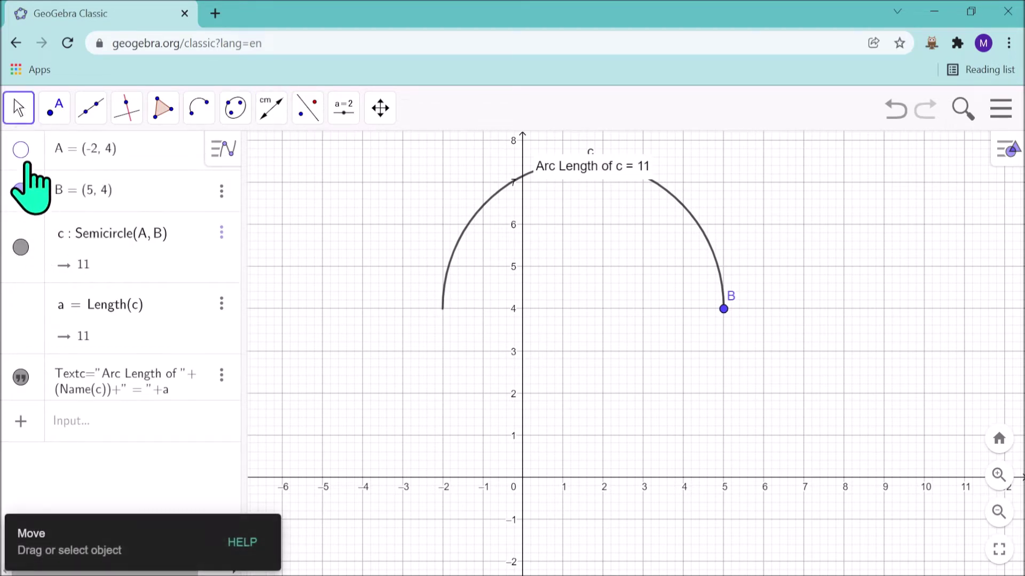
pyautogui.hotkey('ctrl', 'a')
pyautogui.rightClick(33, 374)
pyautogui.click(107, 495)
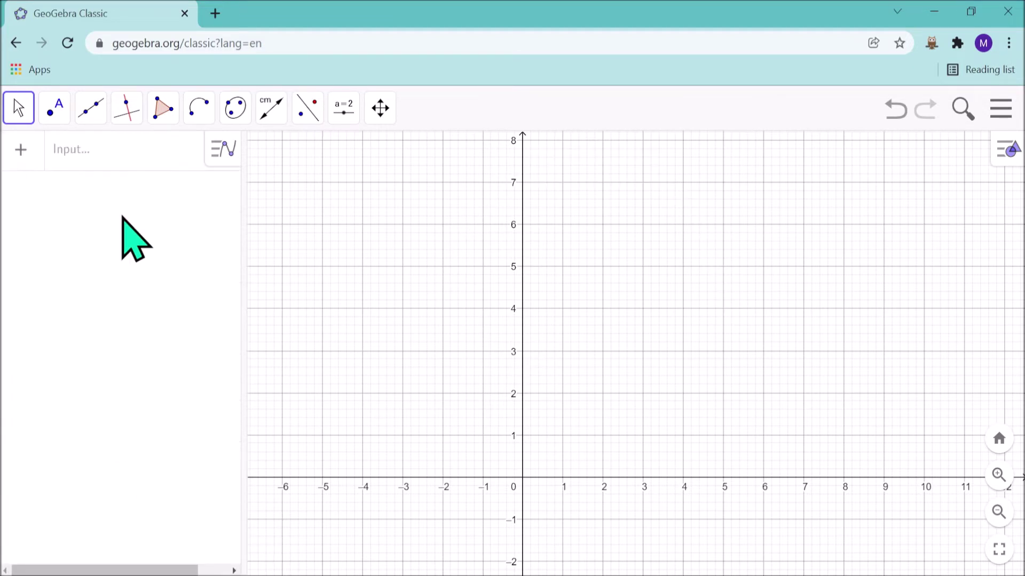
# Draw a circular arc centred at (1, 4), starting at (5, 4) and running counterclockwise to a point at about (2.96, 7.26).
pyautogui.click(202, 113)
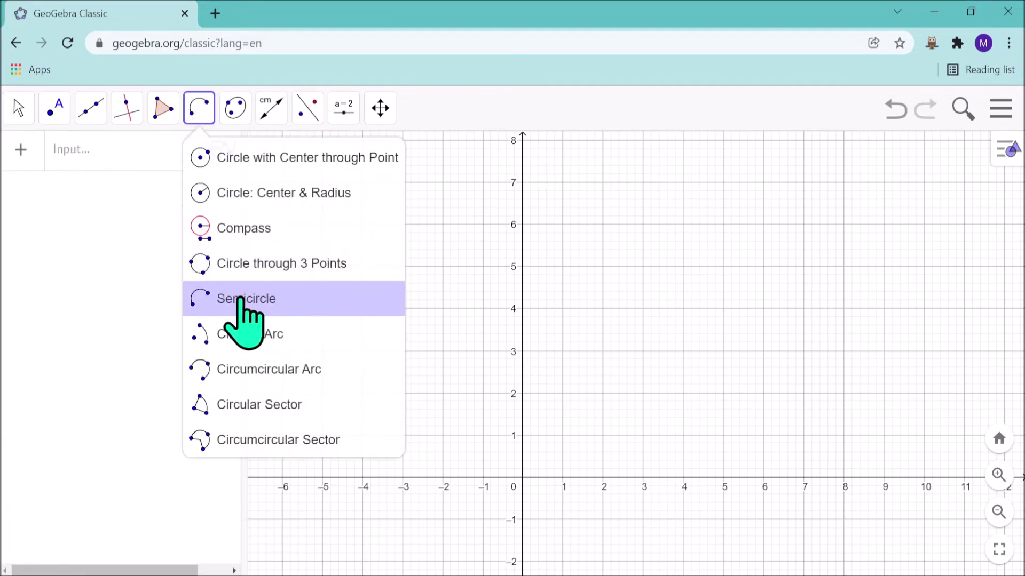
pyautogui.click(260, 339)
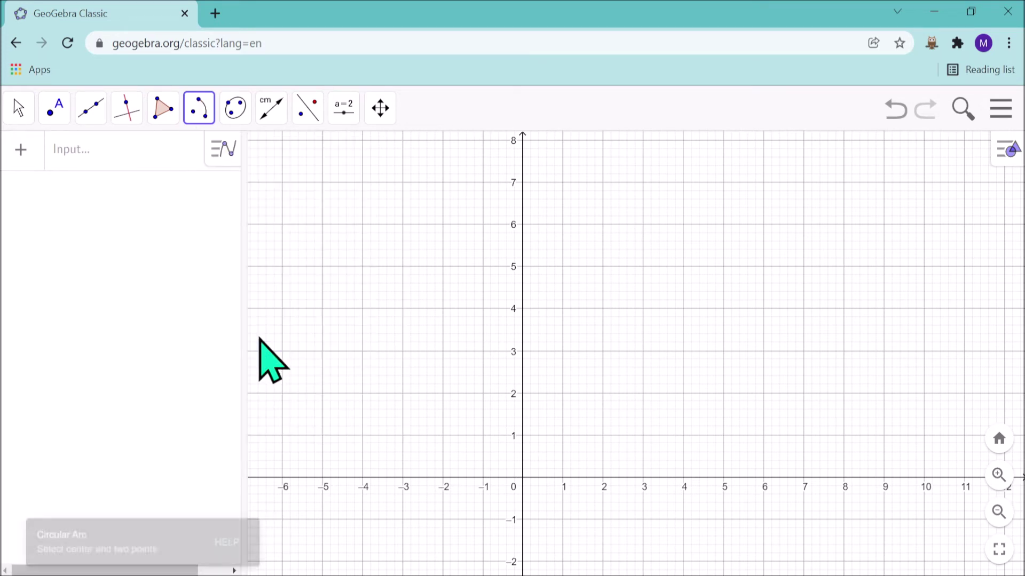
pyautogui.click(563, 309)
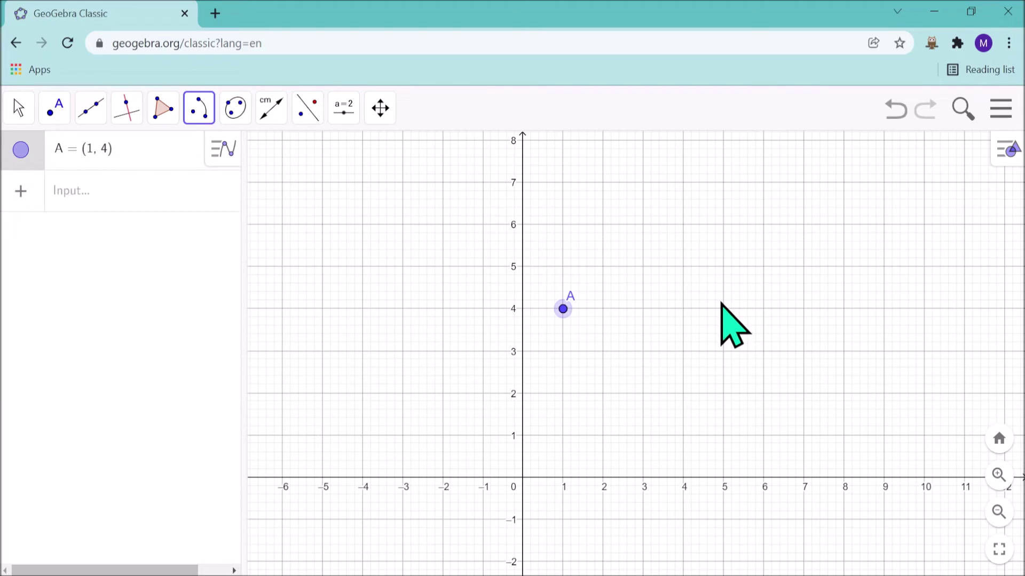
pyautogui.click(724, 309)
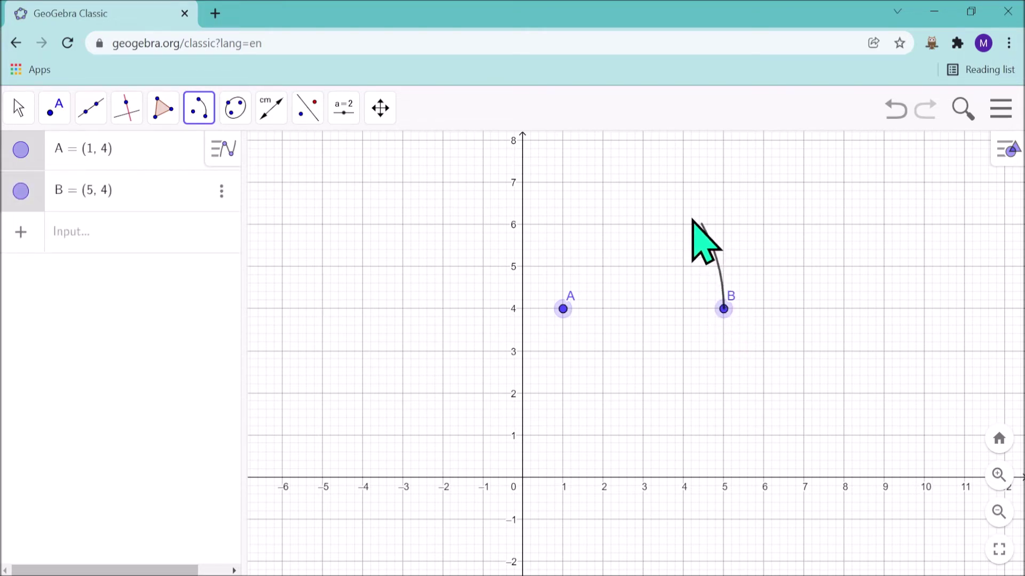
pyautogui.click(642, 172)
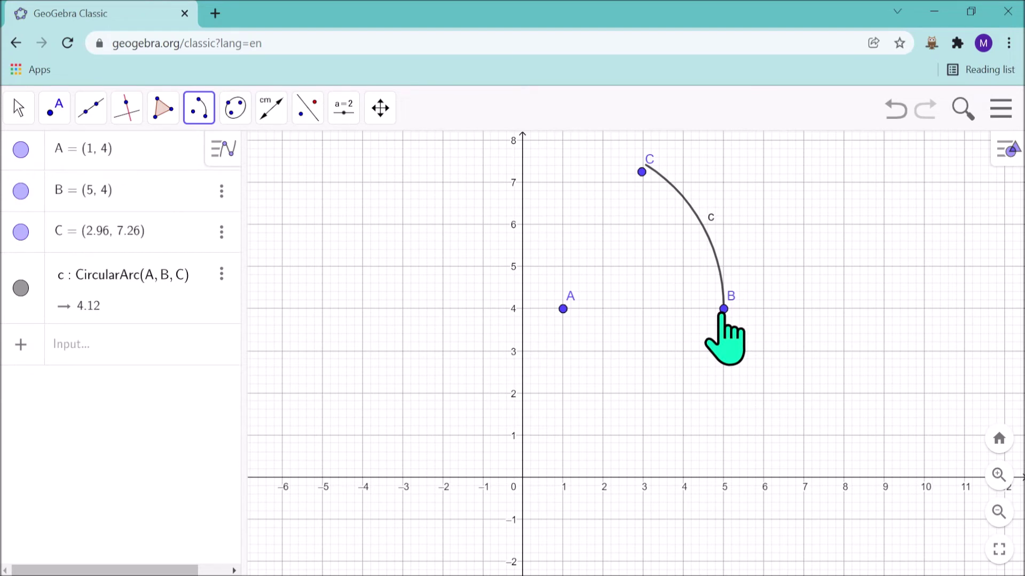
# Draw a second circular arc centred at (3, 2), starting at (7, 2) and ending at about (5.88, -0.82).
pyautogui.click(643, 394)
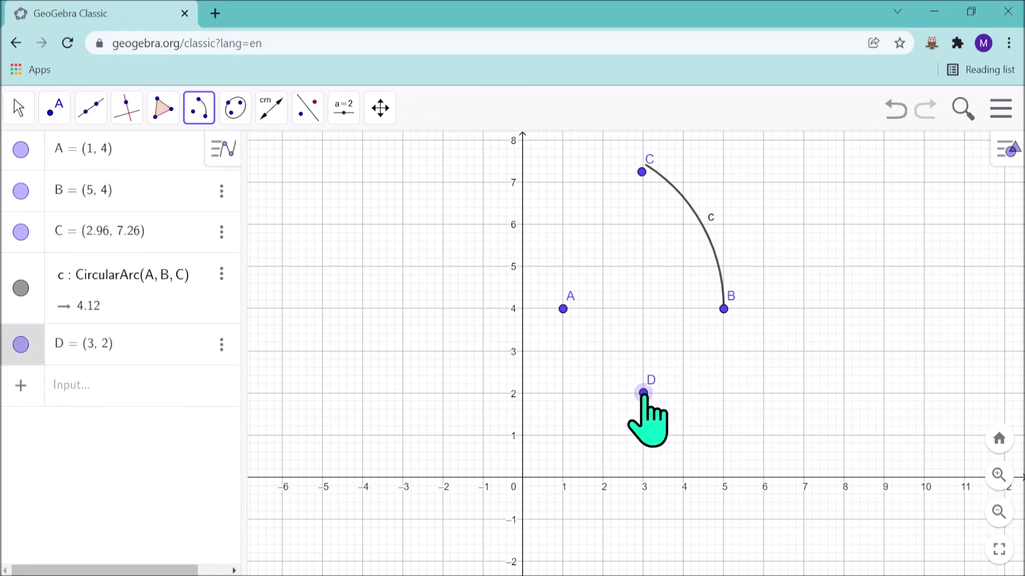
pyautogui.click(803, 393)
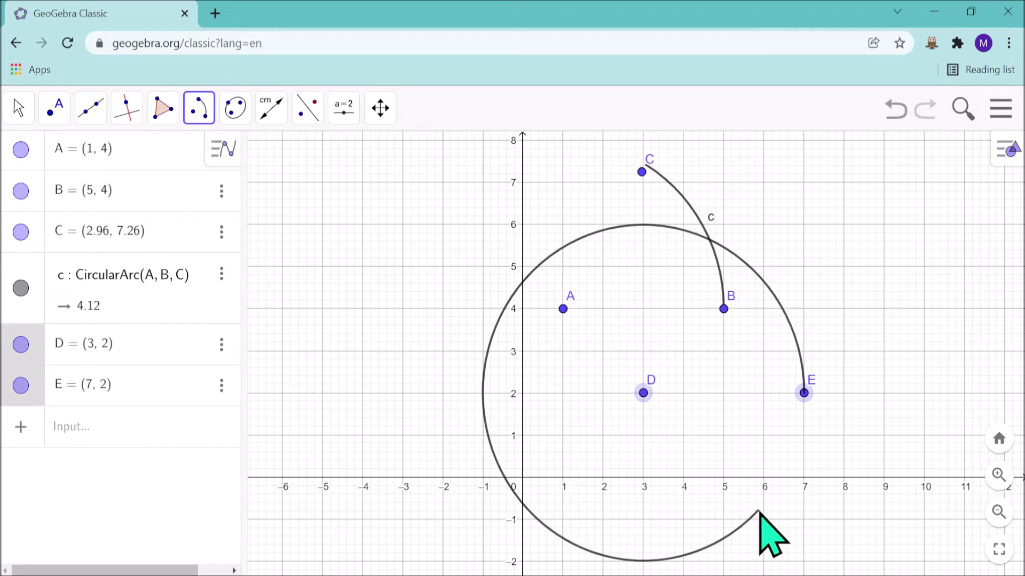
pyautogui.click(759, 511)
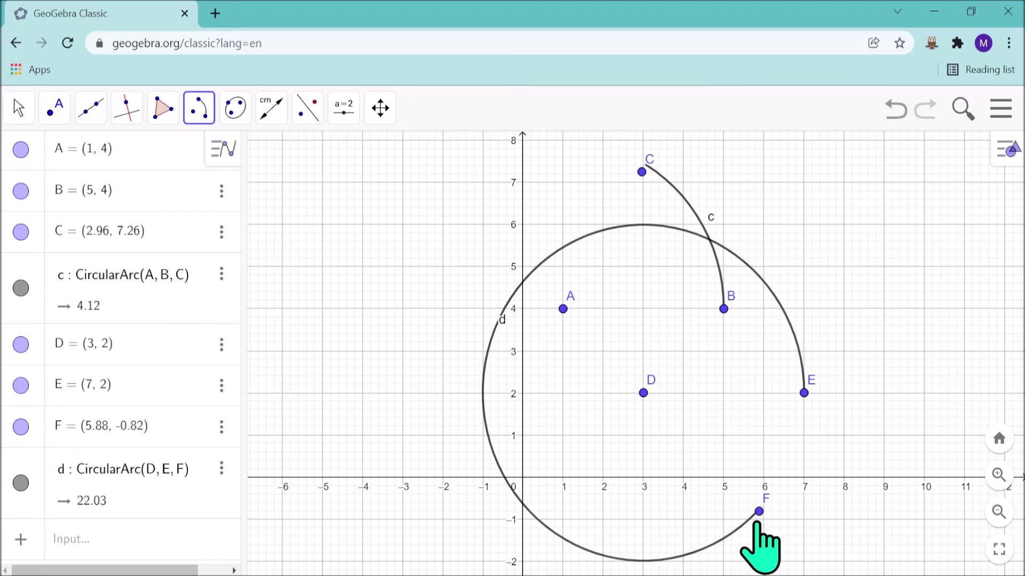
# Delete both circular arcs together with all their centre and end points, leaving the canvas empty.
pyautogui.click(28, 109)
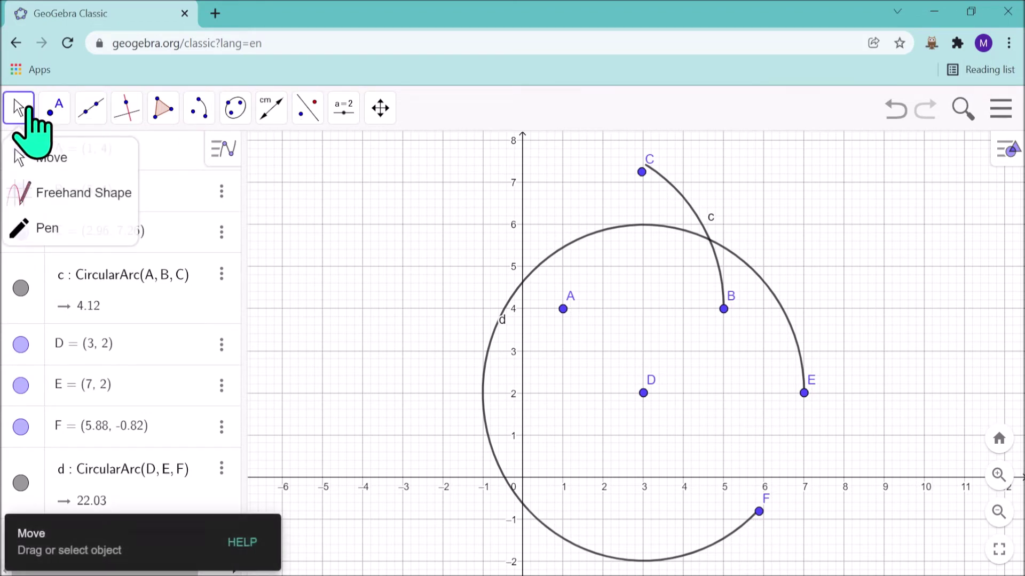
pyautogui.click(40, 158)
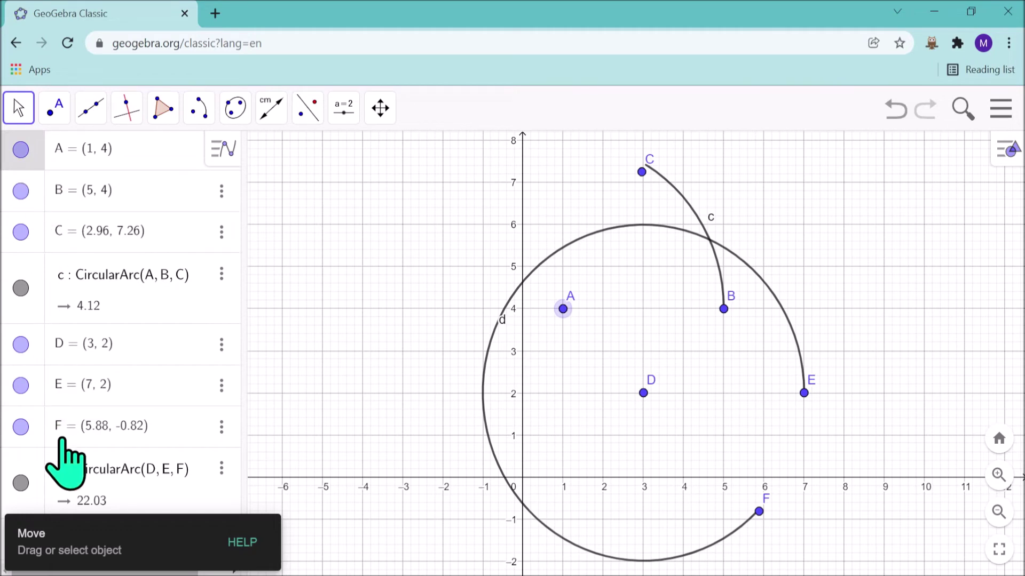
pyautogui.keyDown('shift'); pyautogui.click(31, 472); pyautogui.keyUp('shift')
pyautogui.rightClick(31, 473)
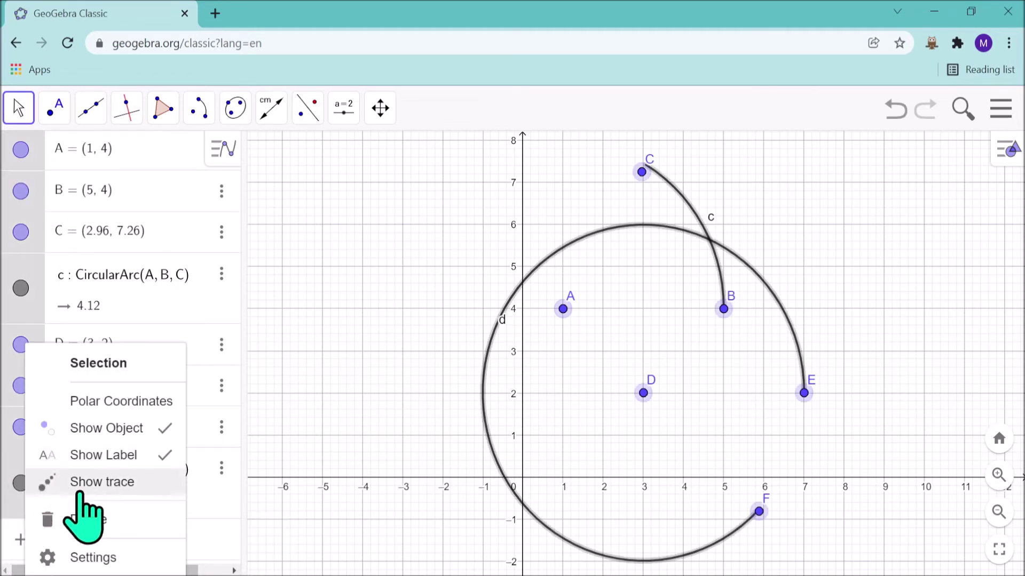
pyautogui.click(43, 515)
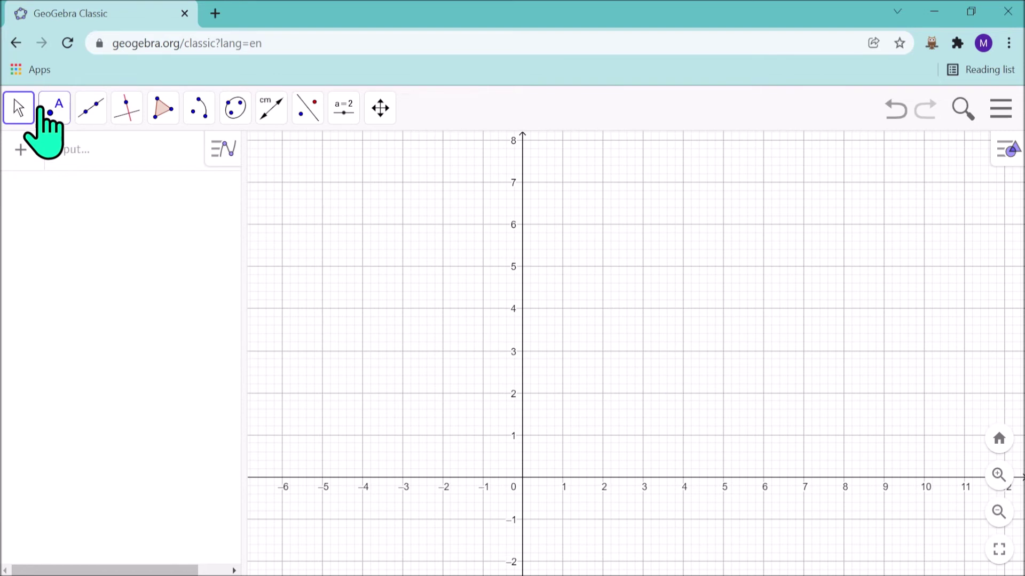
# Draw a circumcircular arc from (-3, 3) through (1, 6) to a point at about (4.92, 2.86).
pyautogui.click(201, 109)
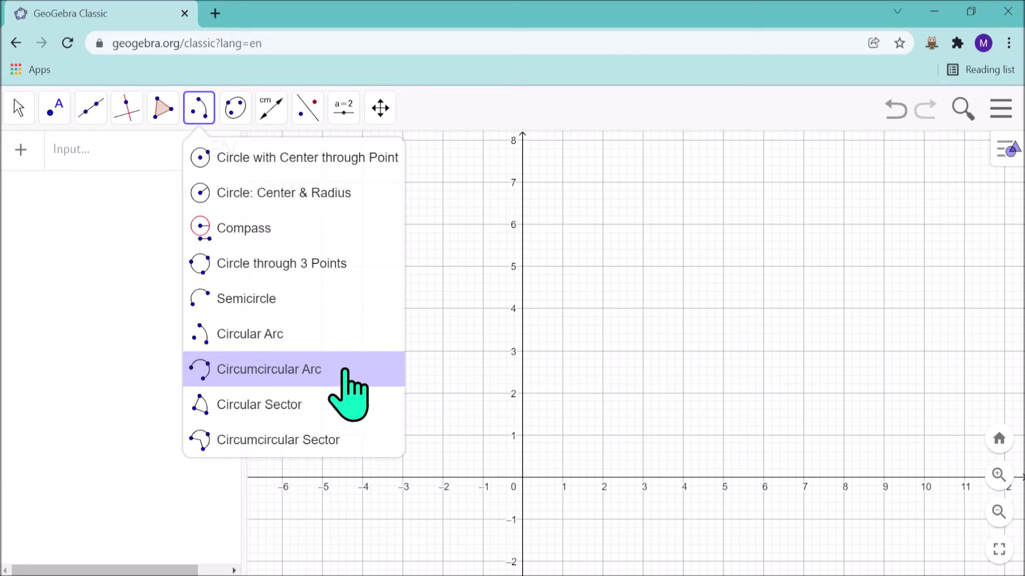
pyautogui.click(344, 369)
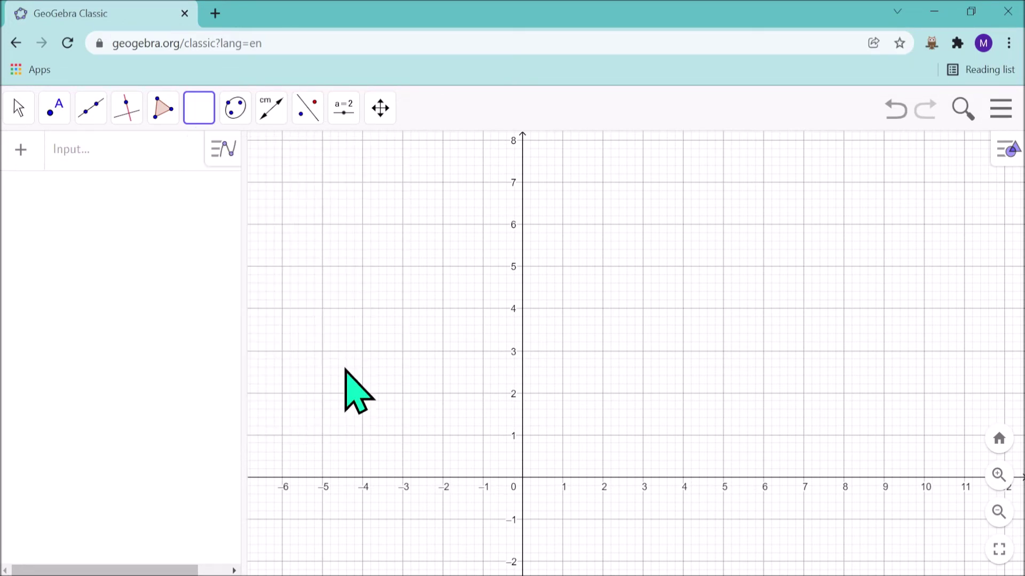
pyautogui.click(402, 351)
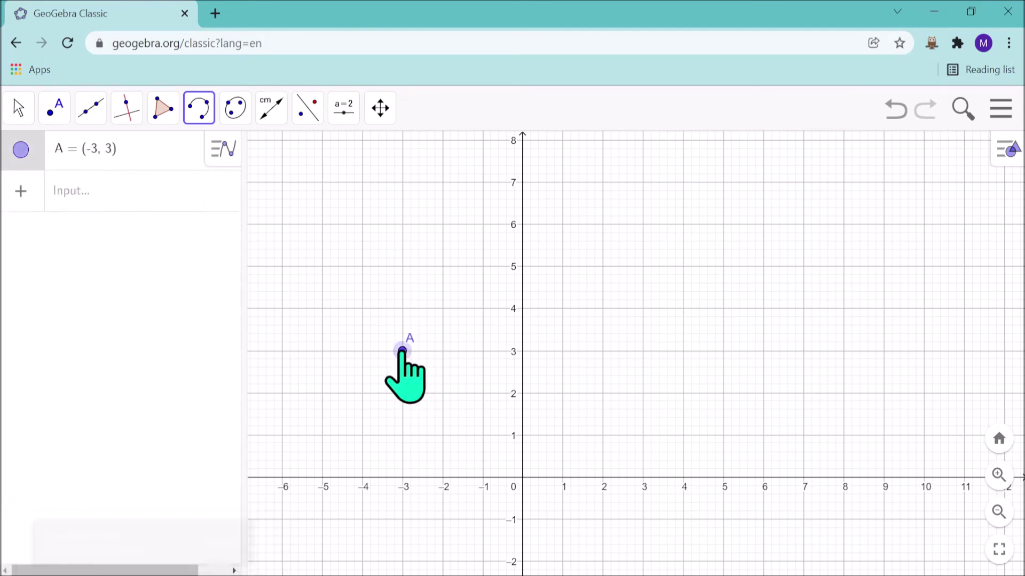
pyautogui.click(563, 225)
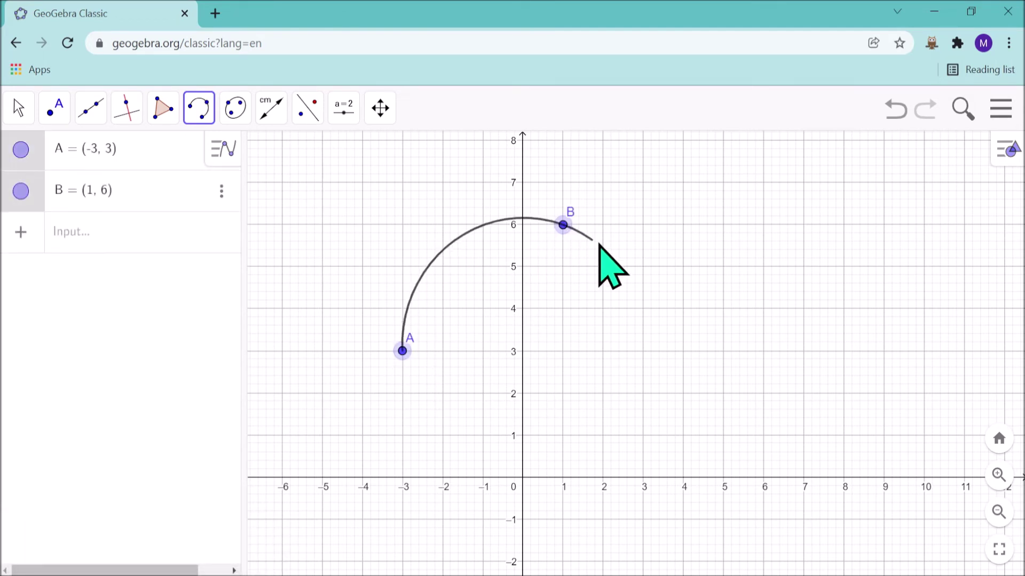
pyautogui.click(719, 357)
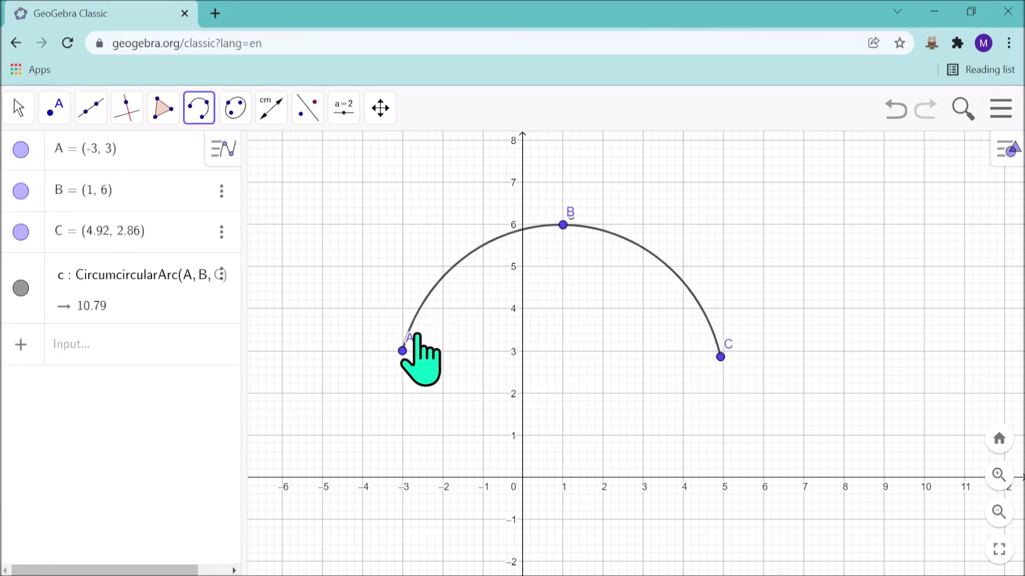
# Draw a second circumcircular arc from about (4.52, 5.28) through about (9.82, 5.02) to about (4.46, -0.8).
pyautogui.click(705, 255)
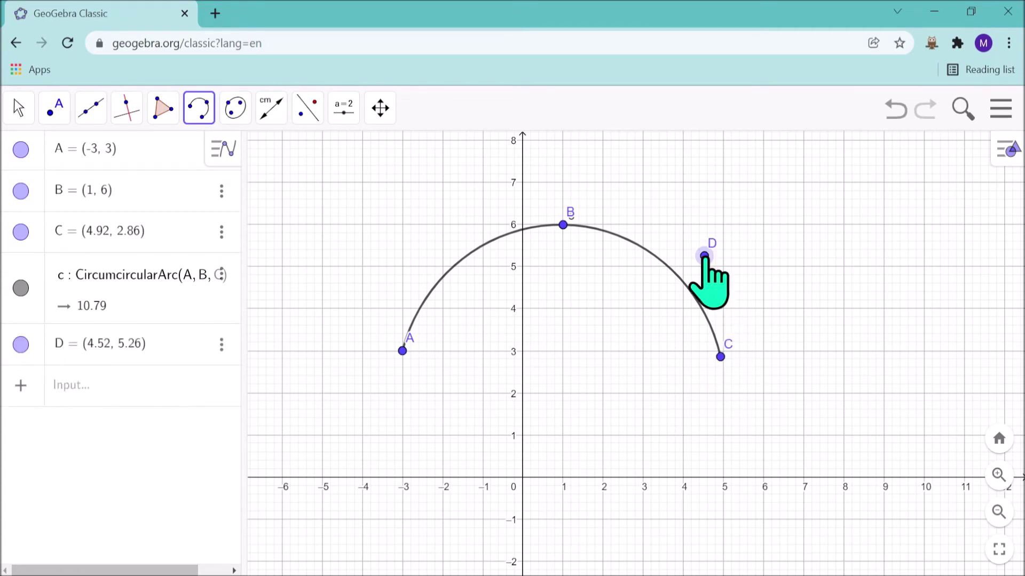
pyautogui.click(917, 266)
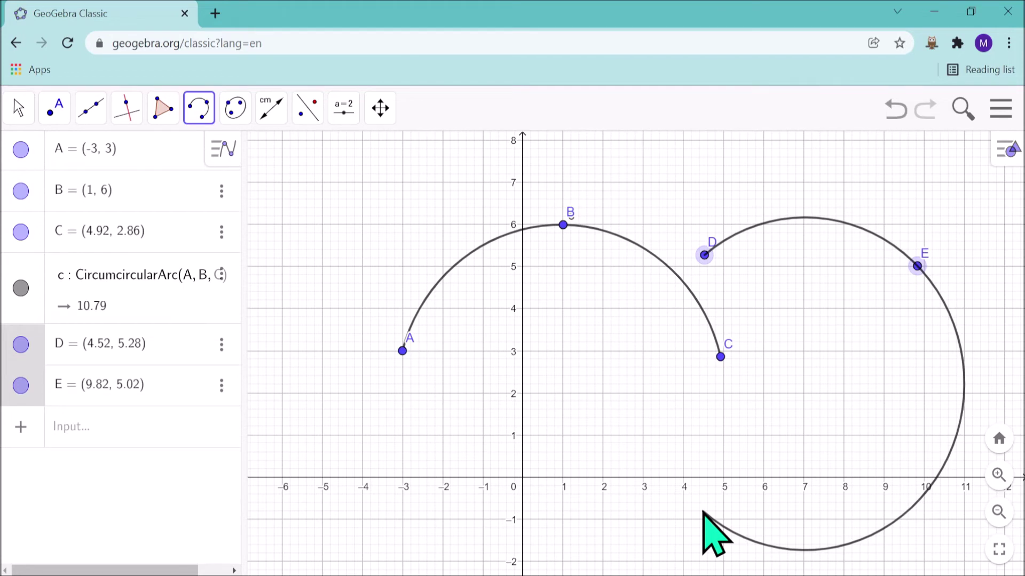
pyautogui.click(702, 512)
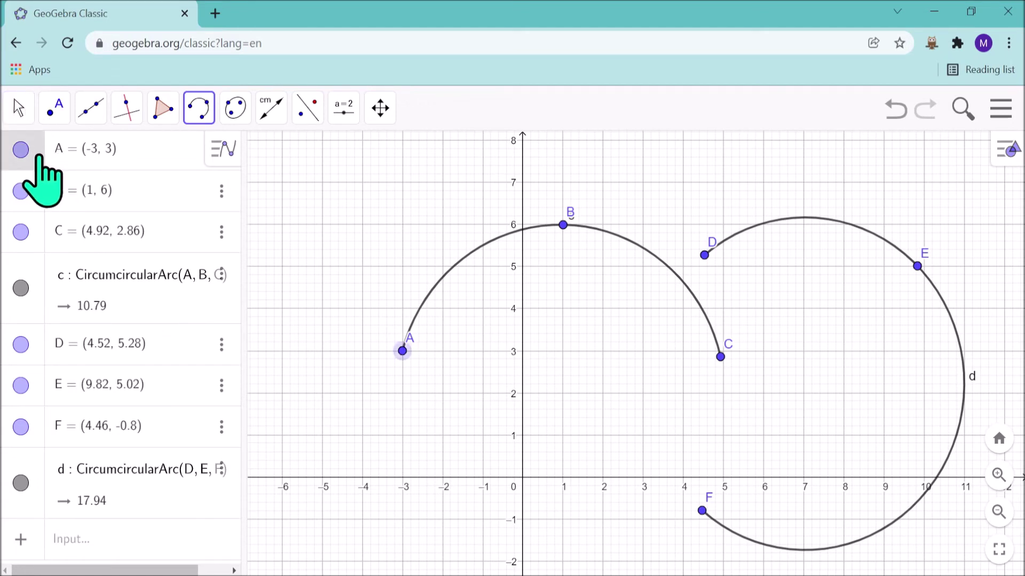
# Delete both circumcircular arcs and the six points that define them.
pyautogui.click(19, 107)
pyautogui.click(37, 160)
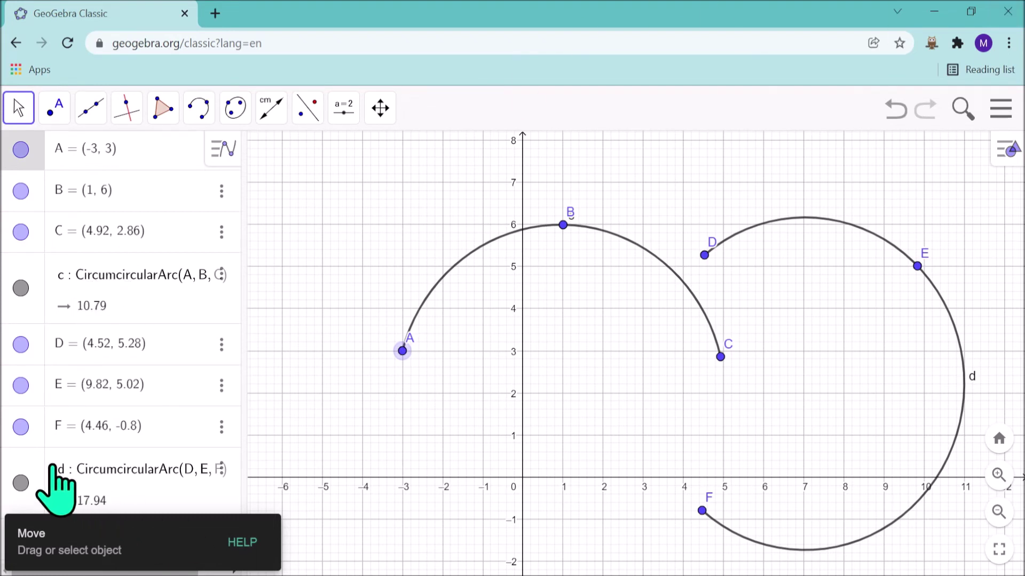
pyautogui.hotkey('ctrl', 'a')
pyautogui.rightClick(33, 466)
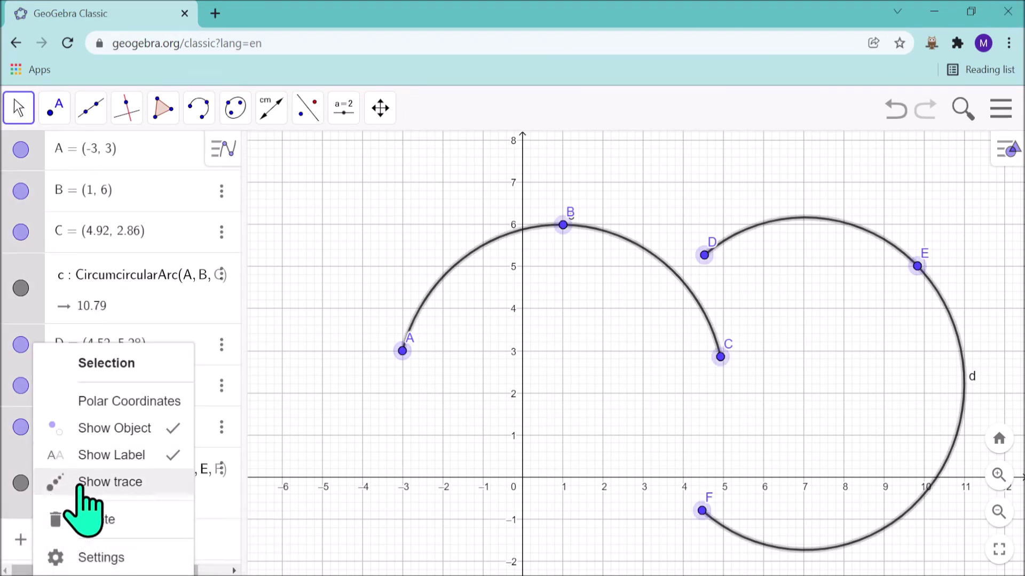
pyautogui.click(93, 516)
# Draw a circular sector centred at (-4, 3), starting at (-1, 3) and running counterclockwise to about (-2.94, 5.78).
pyautogui.click(207, 110)
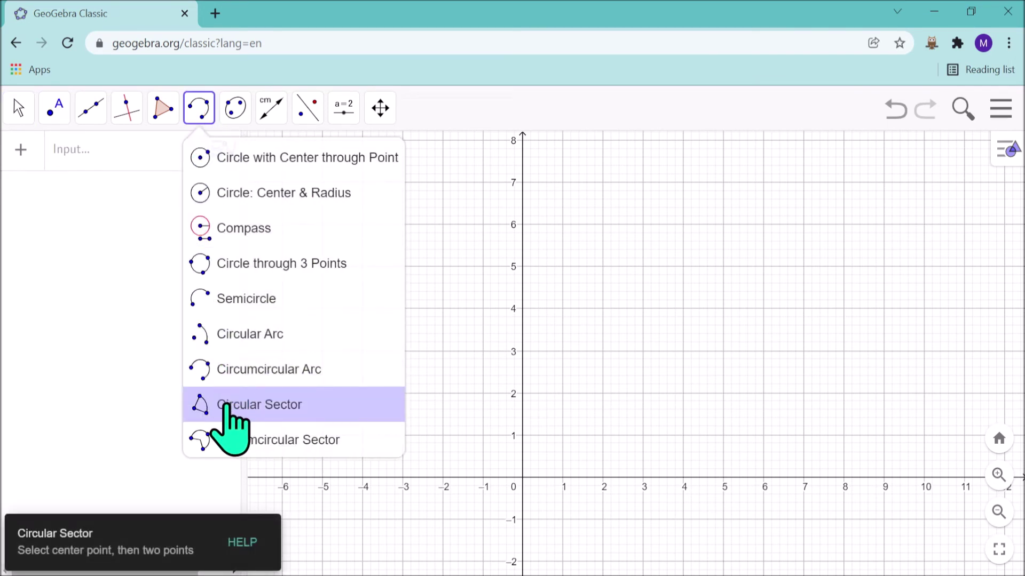
pyautogui.click(227, 406)
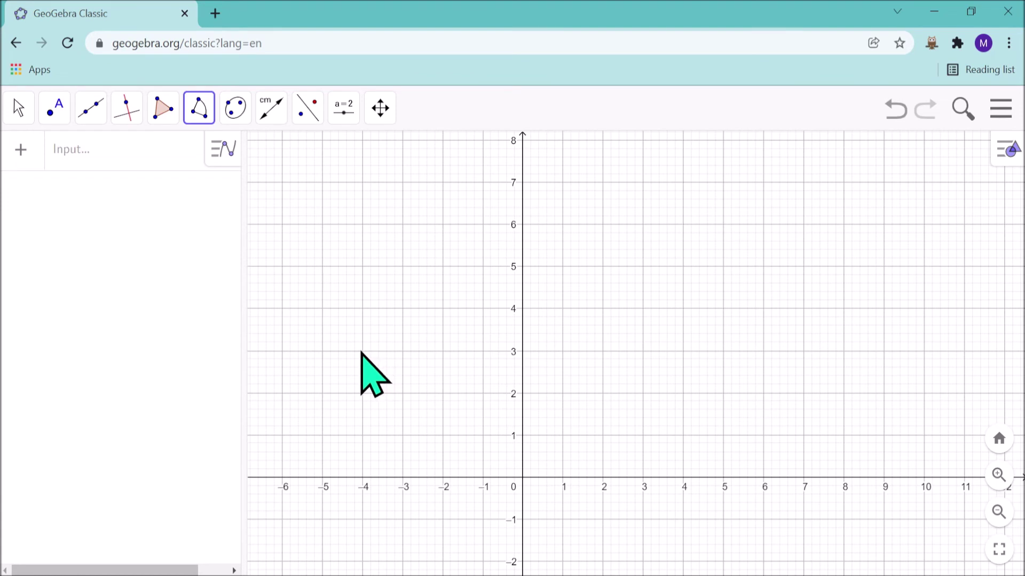
pyautogui.click(206, 108)
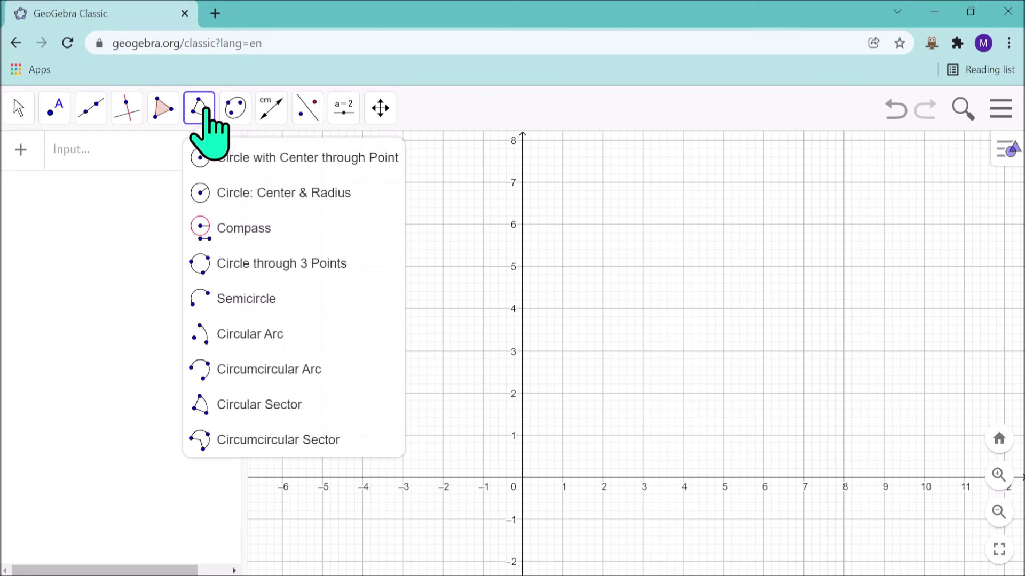
pyautogui.click(239, 405)
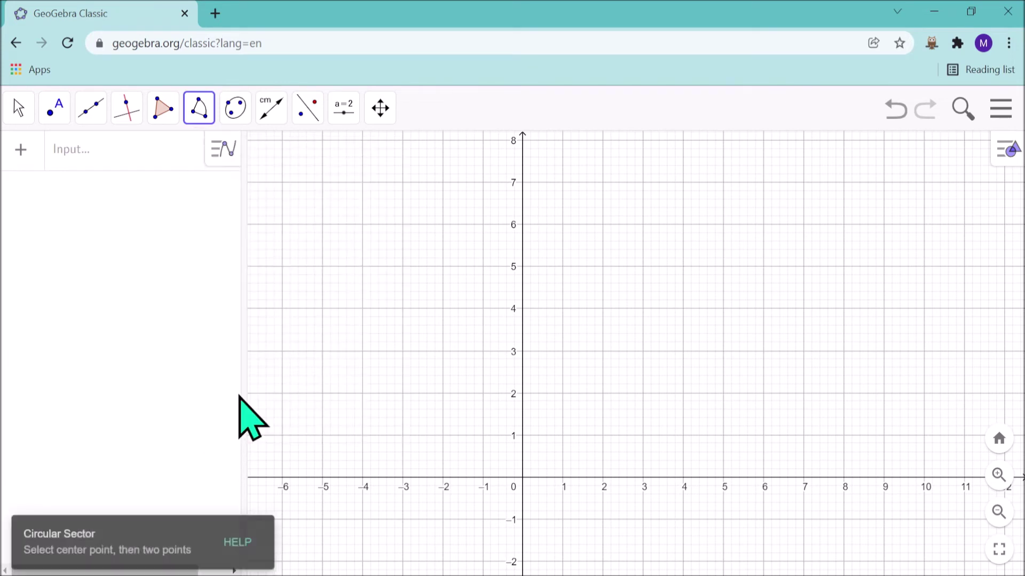
pyautogui.click(363, 352)
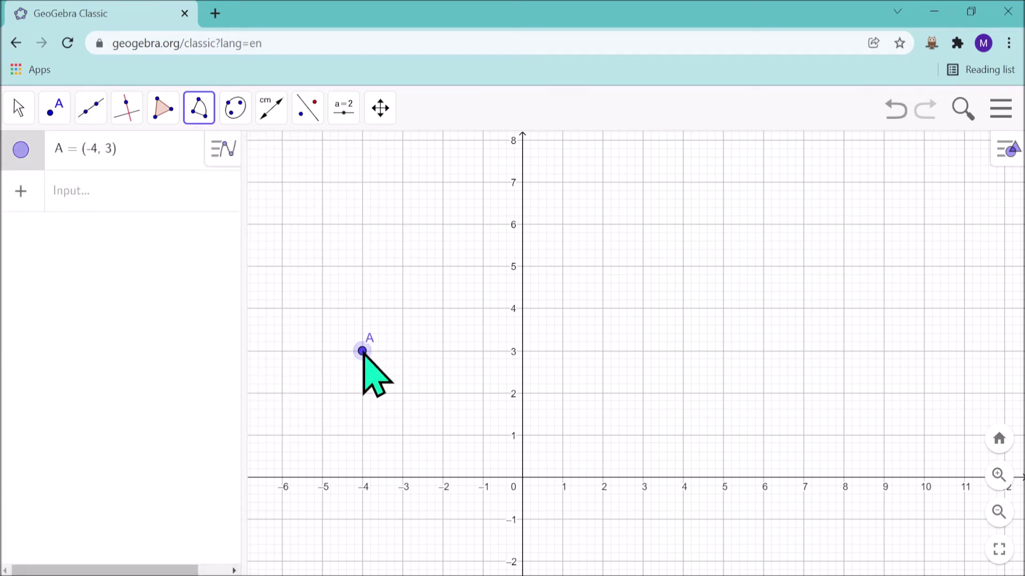
pyautogui.click(483, 351)
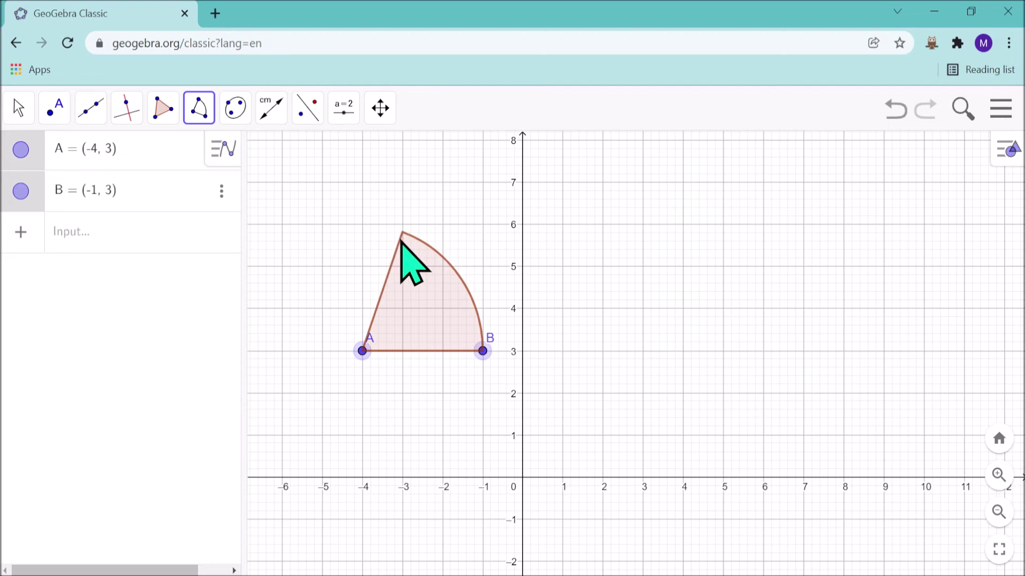
pyautogui.click(405, 234)
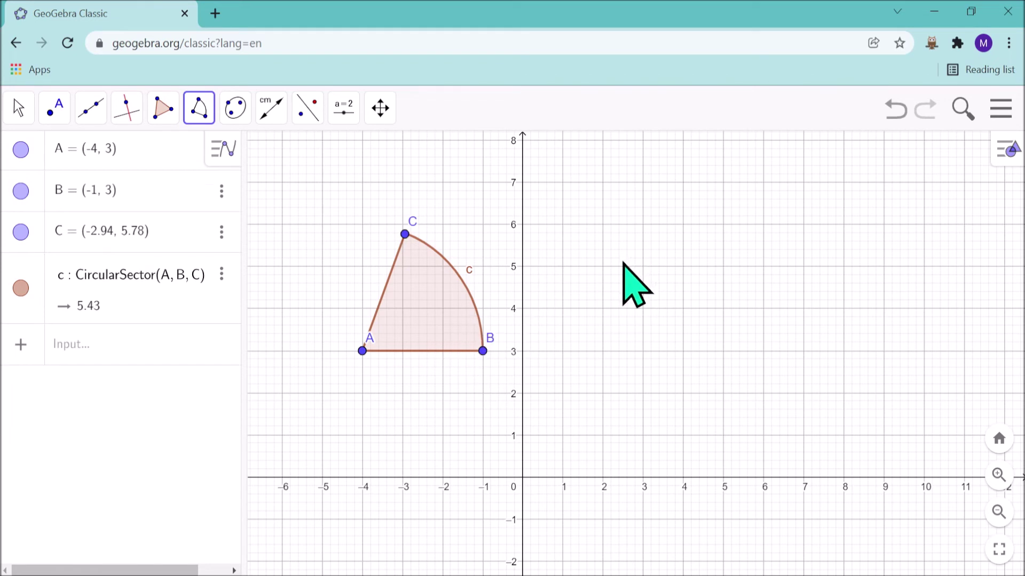
# Draw a second circular sector centred at (3, 5), starting at about (6.7, 5) and ending at about (6.24, 3.14).
pyautogui.click(643, 267)
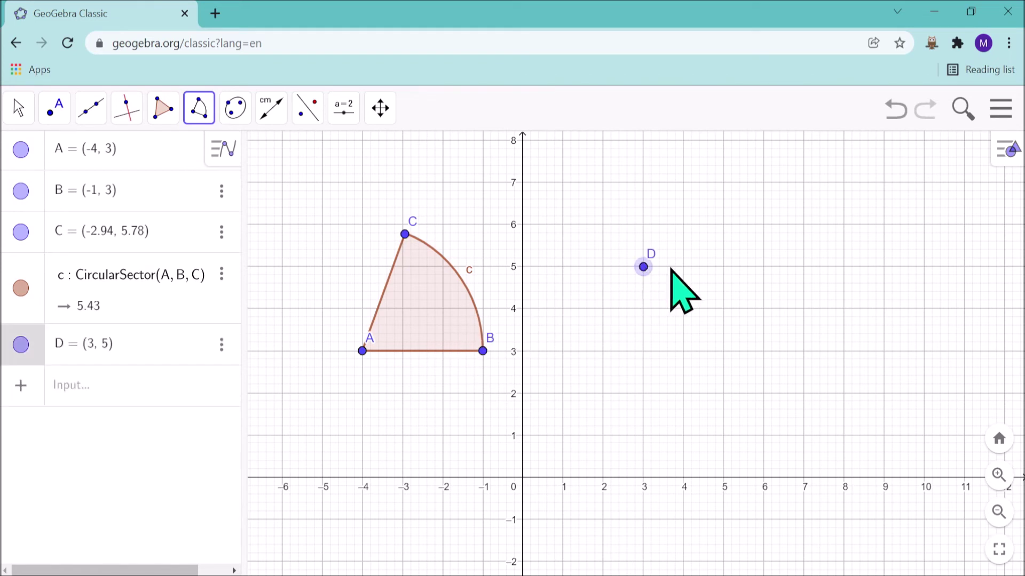
pyautogui.click(793, 266)
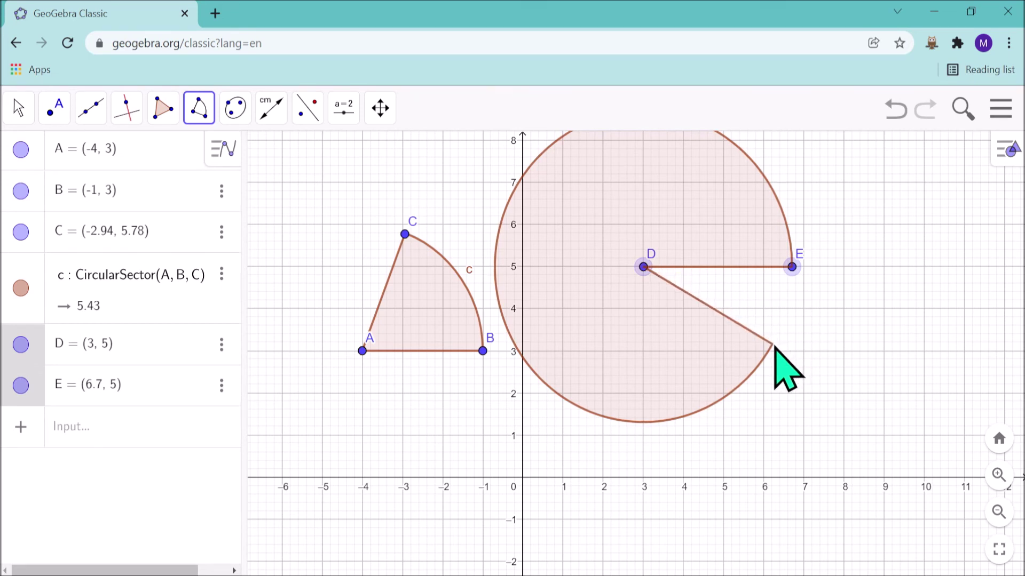
pyautogui.click(773, 345)
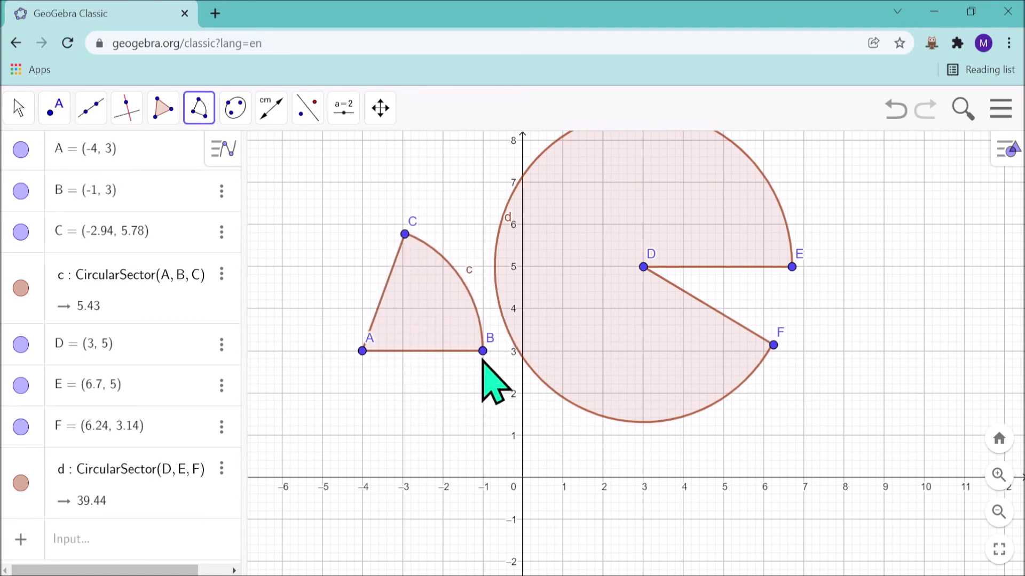
pyautogui.click(35, 152)
pyautogui.click(35, 192)
pyautogui.click(37, 231)
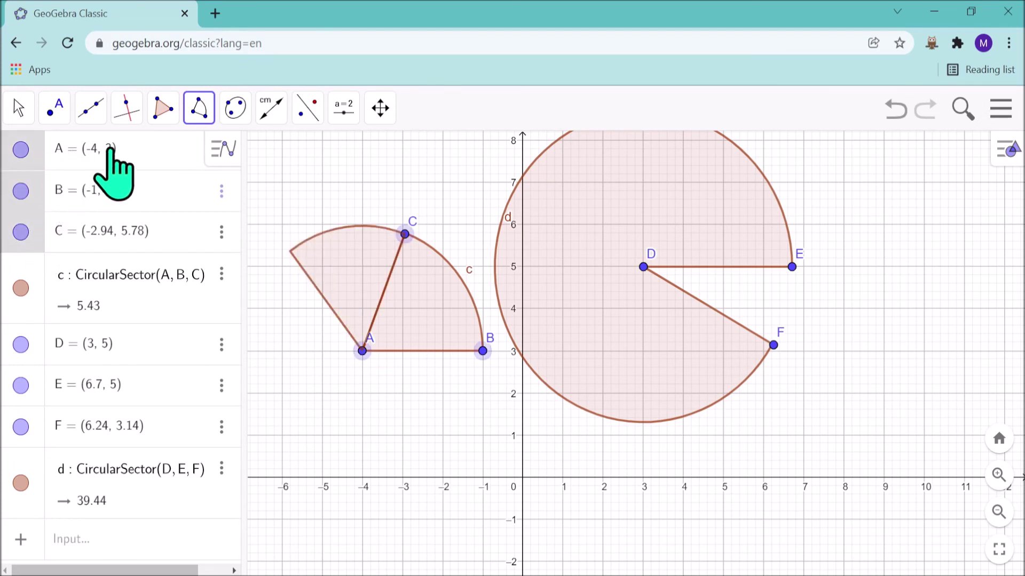
pyautogui.press('Escape')
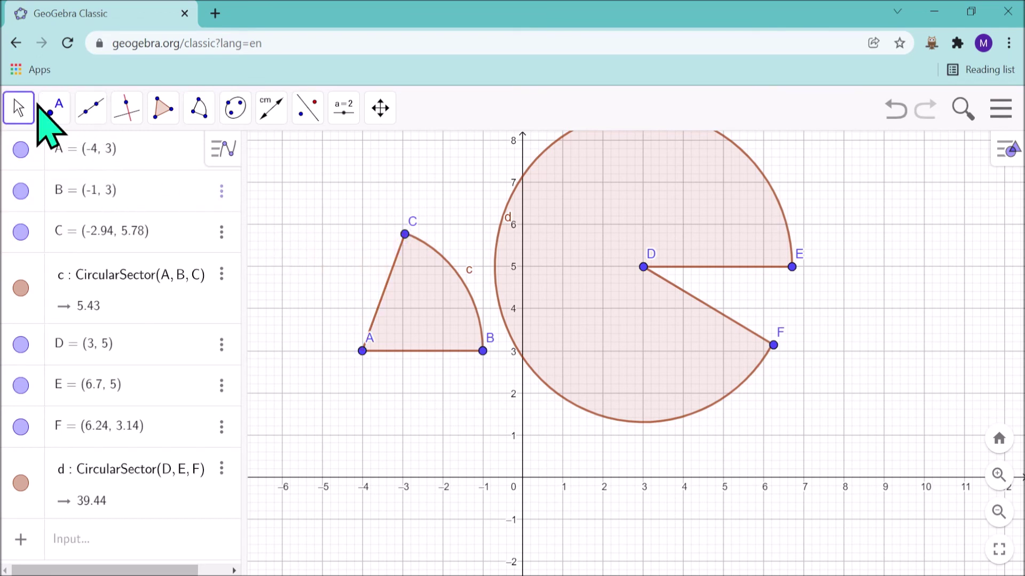
# Hide points A, B and C of the smaller sector while keeping the sector itself.
pyautogui.keyDown('shift'); pyautogui.click(41, 235); pyautogui.keyUp('shift')
pyautogui.rightClick(42, 235)
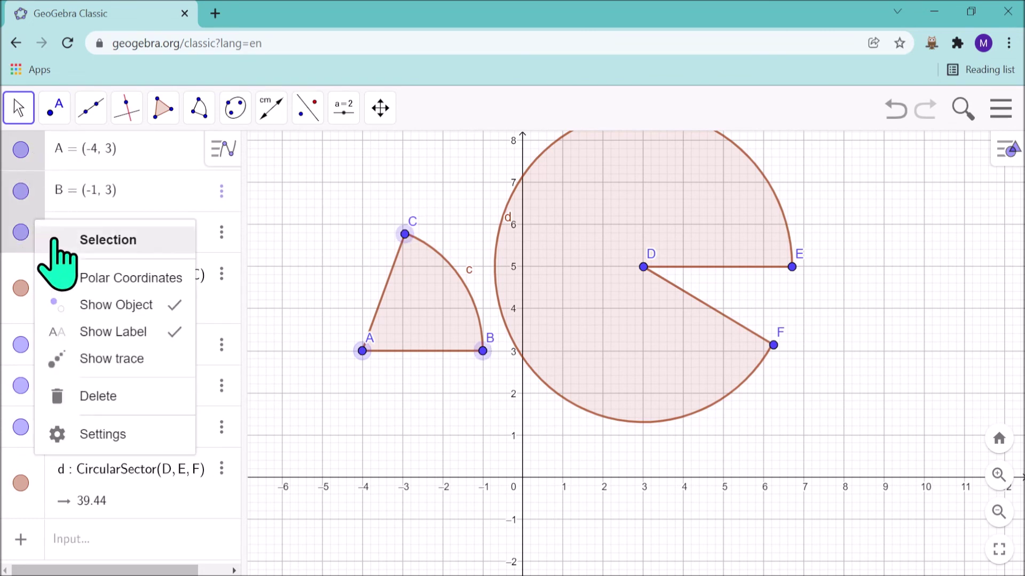
pyautogui.click(109, 305)
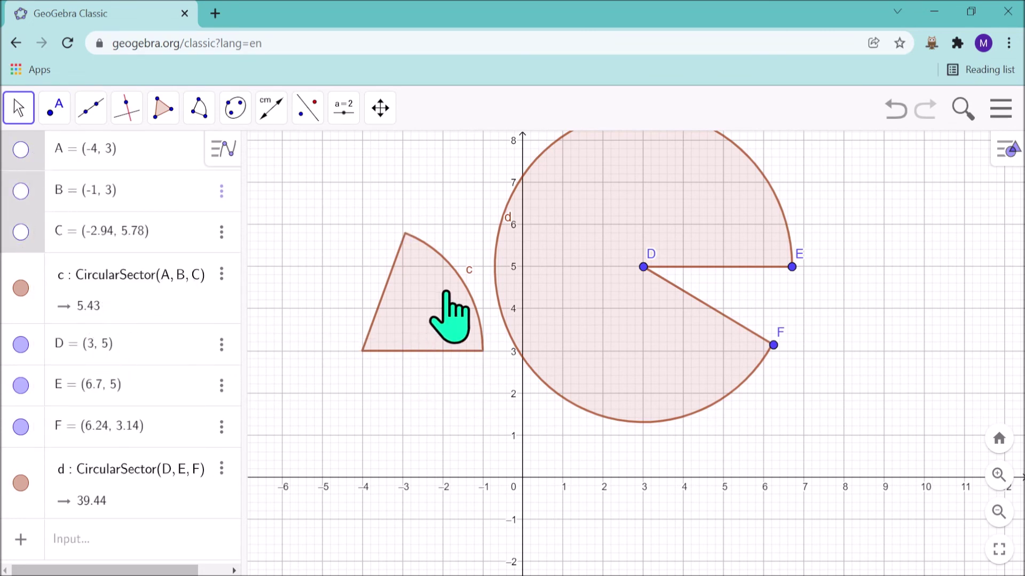
# Hide the name label of the smaller sector c.
pyautogui.click(61, 274)
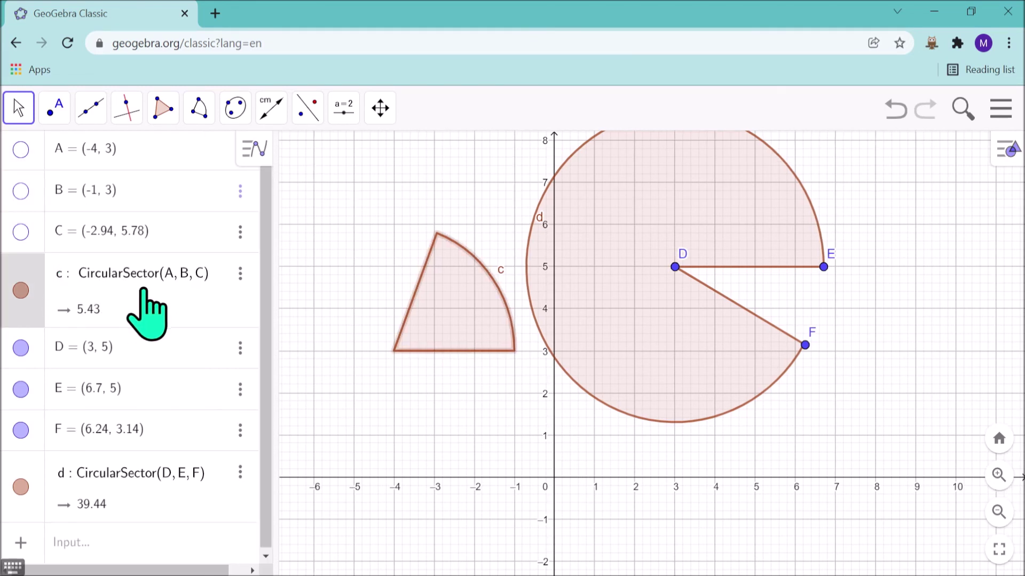
pyautogui.rightClick(32, 268)
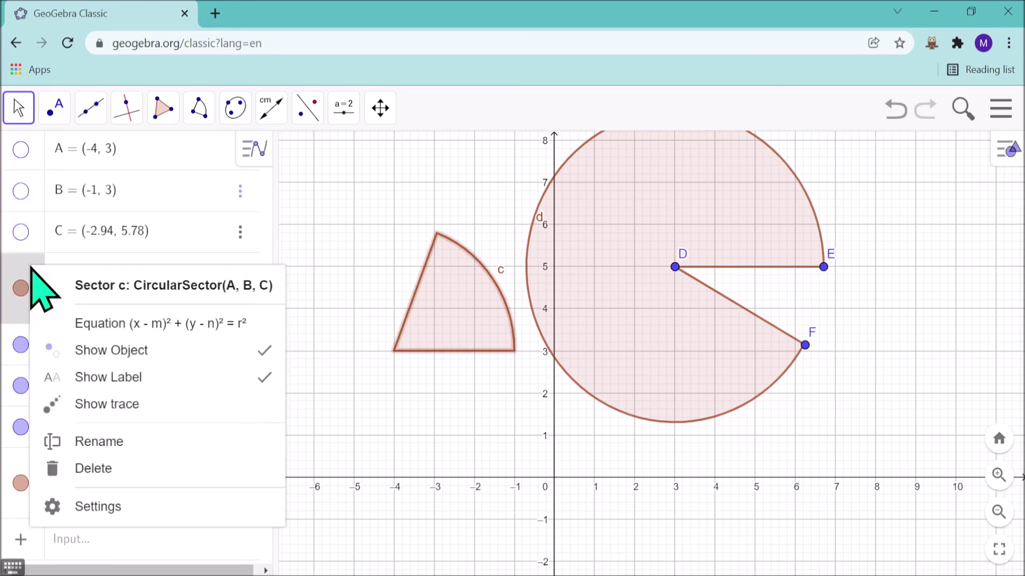
pyautogui.click(182, 377)
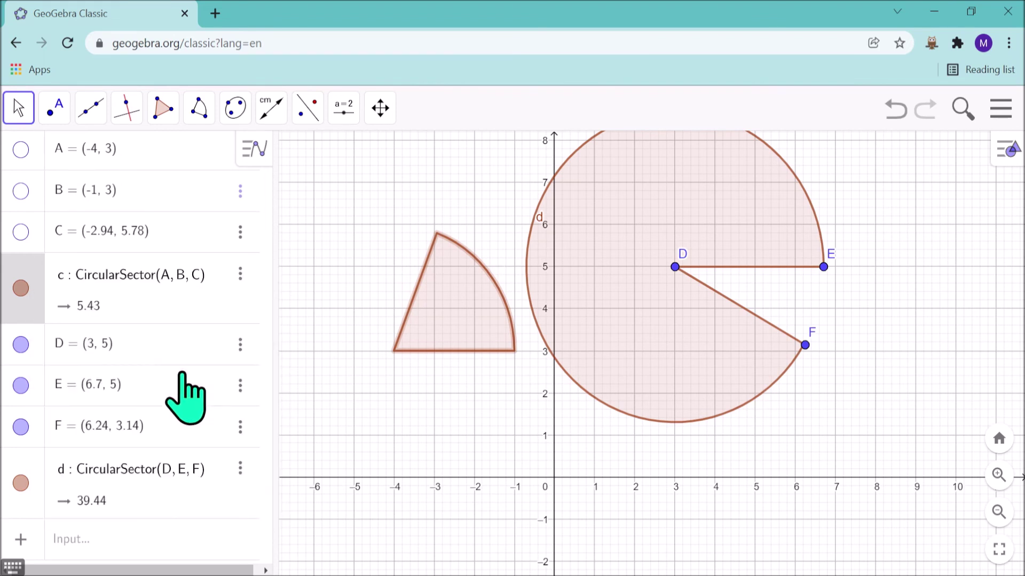
# Change the smaller sector's colour to blue #0033CC in its object settings.
pyautogui.rightClick(106, 290)
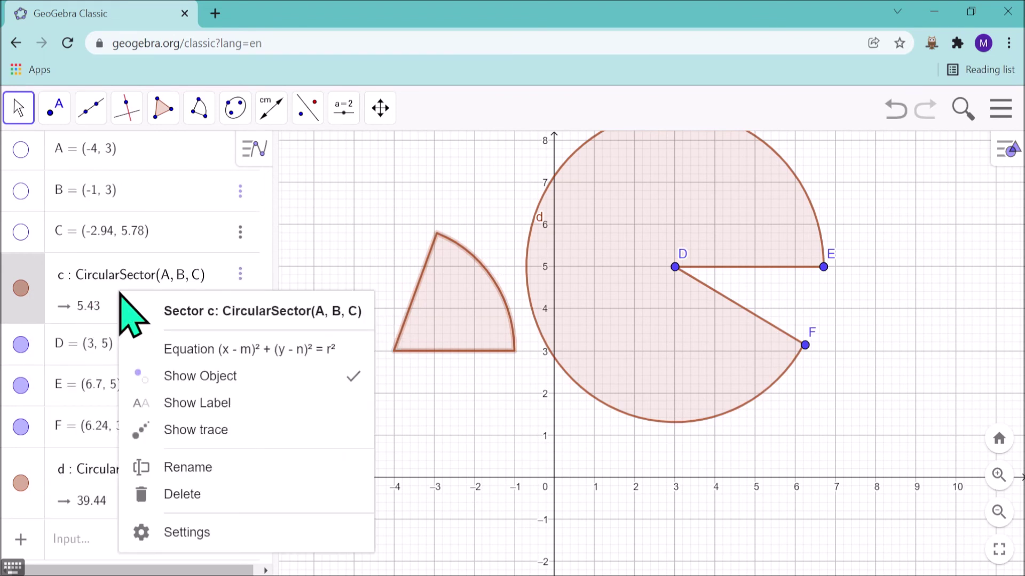
pyautogui.click(207, 550)
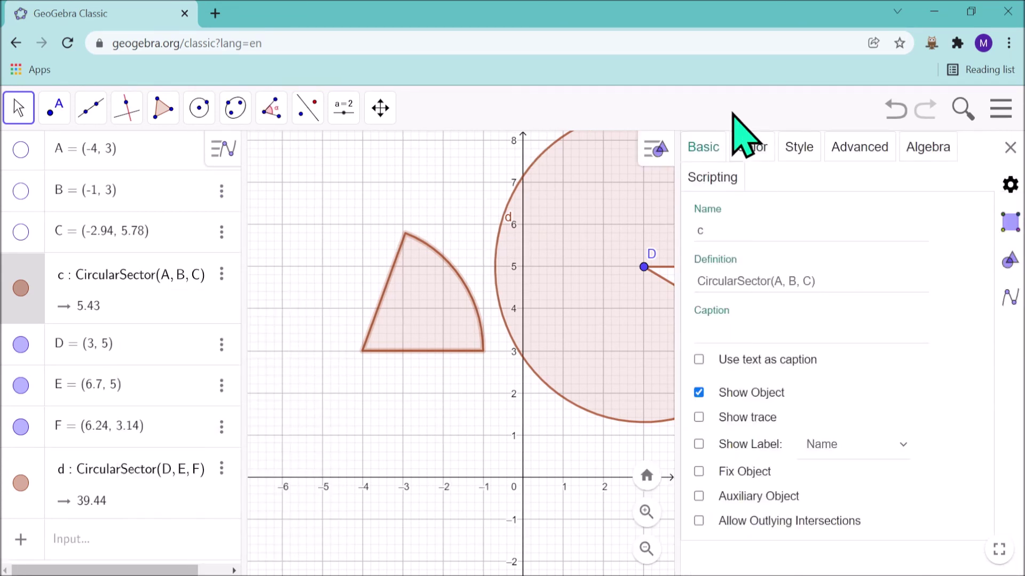
pyautogui.click(747, 144)
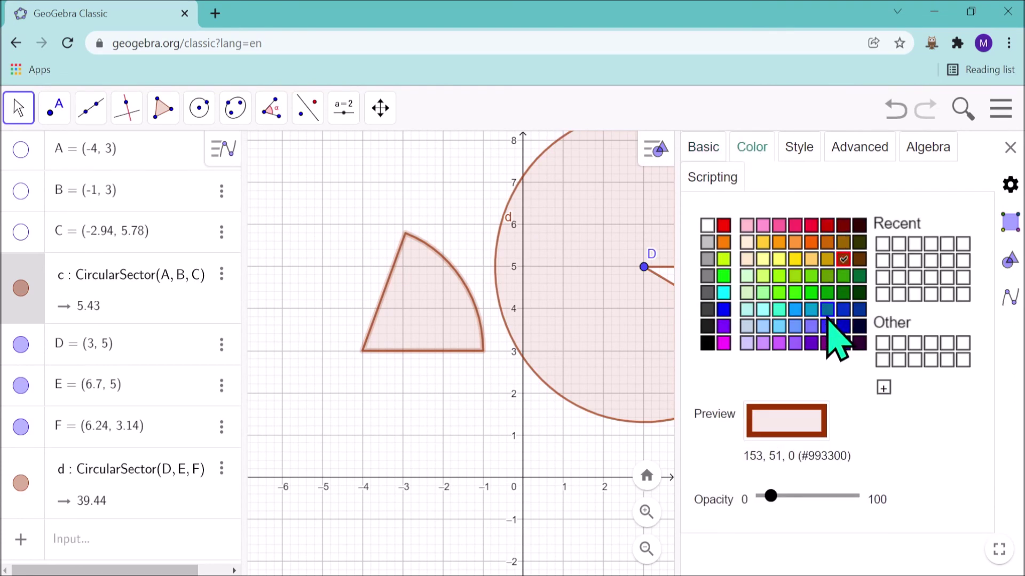
pyautogui.click(843, 311)
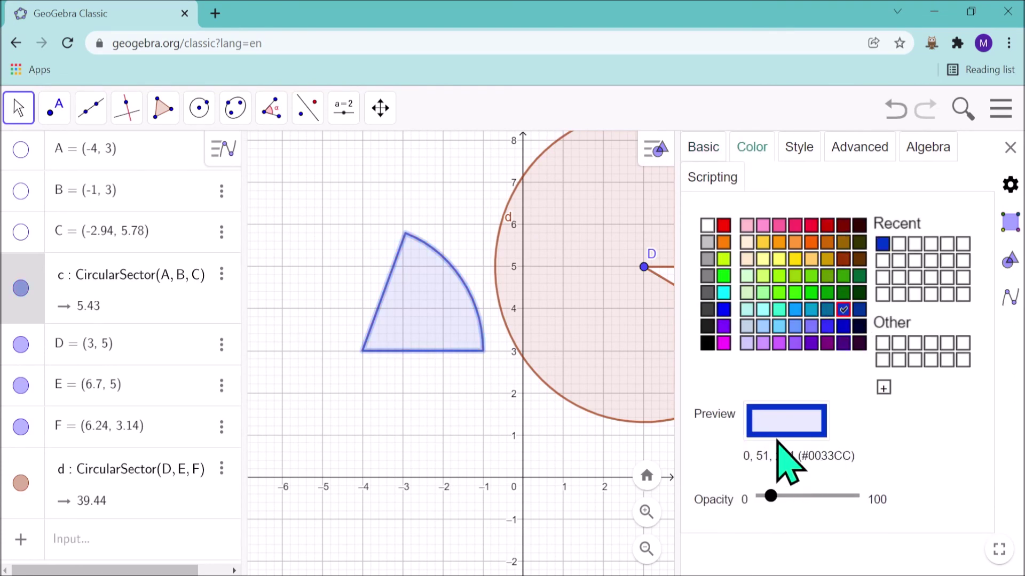
# Raise the fill opacity of the smaller blue sector to about half of the range and close its settings.
pyautogui.moveTo(774, 496); pyautogui.dragTo(811, 496)
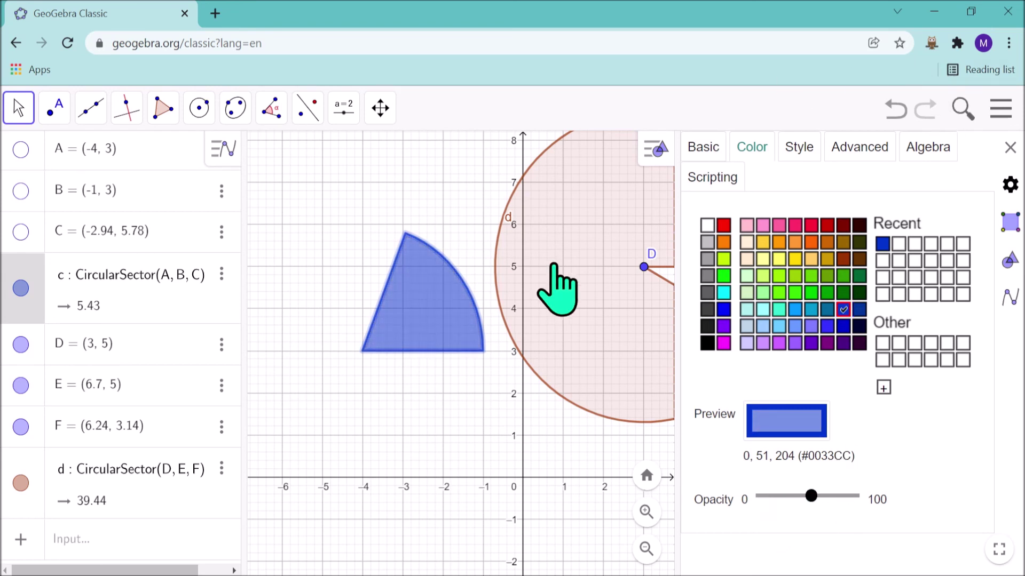
pyautogui.click(1009, 148)
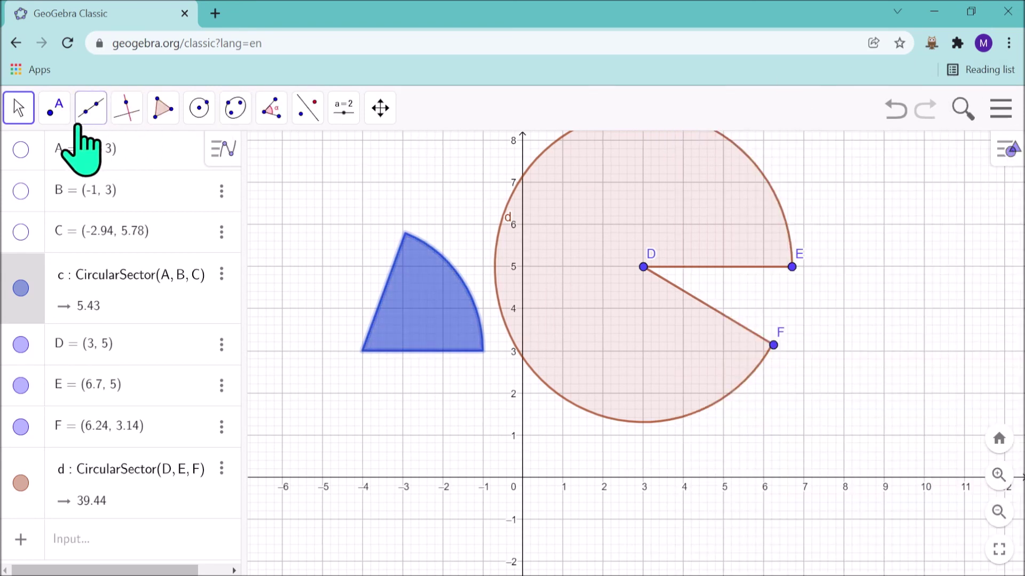
# Select all points and both circular sectors, from point A through sector d, and delete them.
pyautogui.click(41, 153)
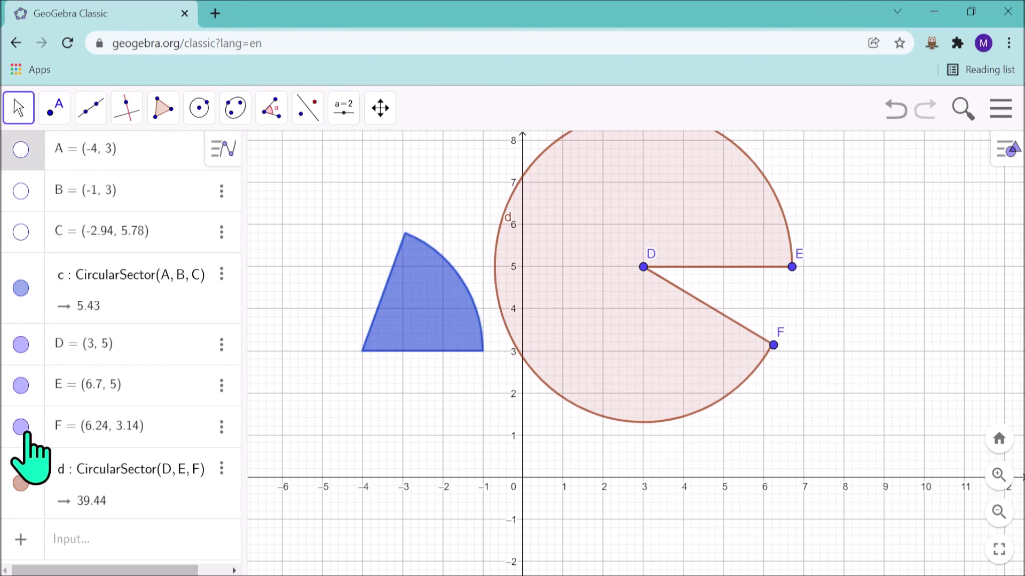
pyautogui.keyDown('shift'); pyautogui.click(31, 448); pyautogui.keyUp('shift')
pyautogui.keyDown('shift'); pyautogui.click(27, 480); pyautogui.keyUp('shift')
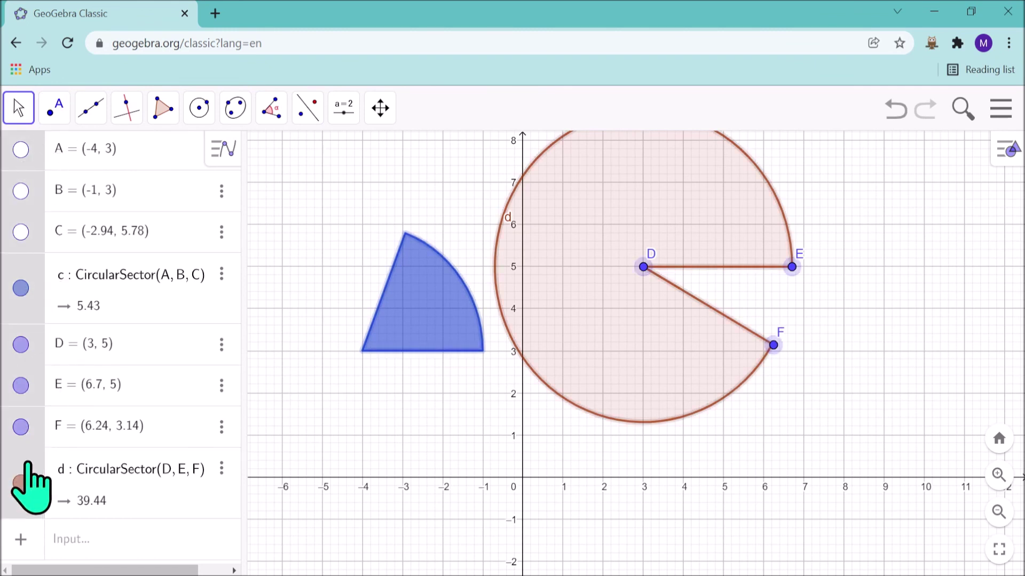
pyautogui.rightClick(28, 481)
pyautogui.click(91, 520)
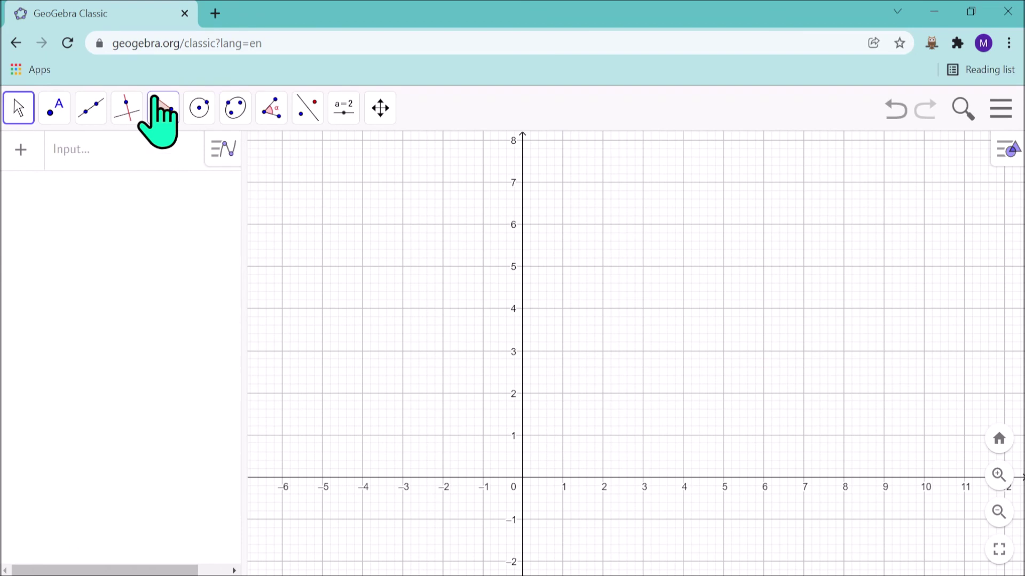
# Draw a circumcircular sector through the points (-3, 3), (1, 3) and about (-1.48, 5.32).
pyautogui.click(201, 120)
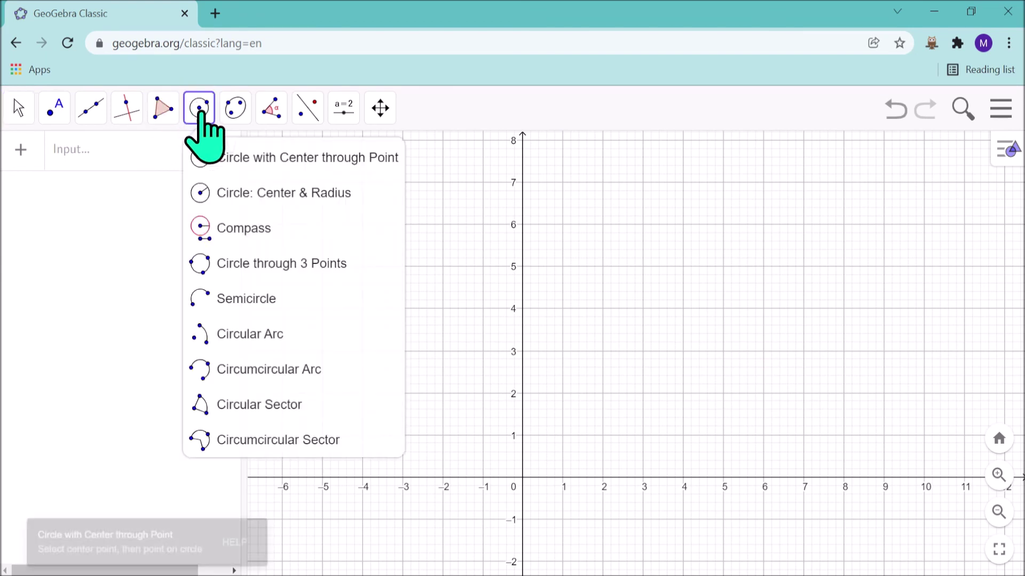
pyautogui.click(277, 440)
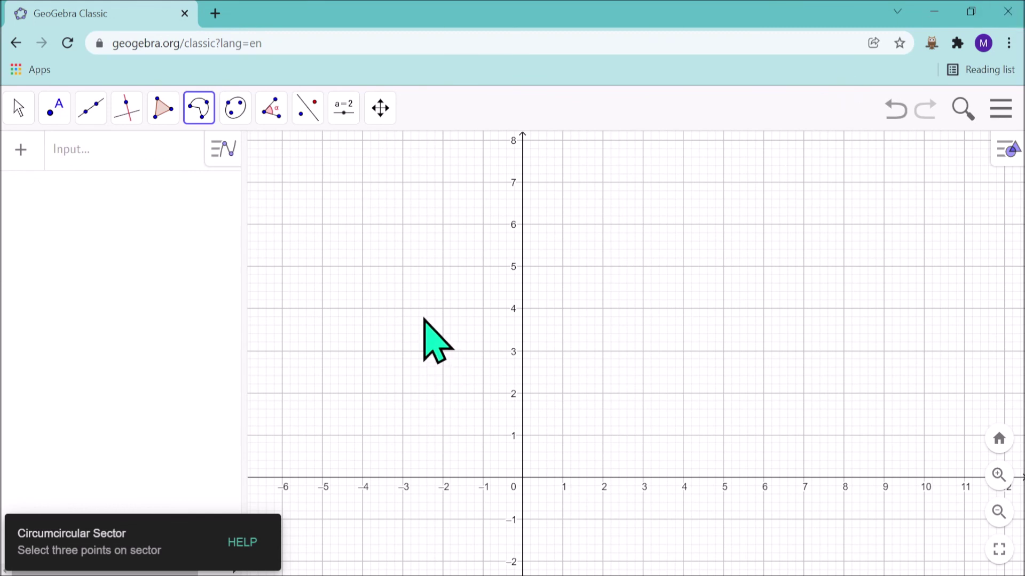
pyautogui.click(402, 351)
pyautogui.click(563, 350)
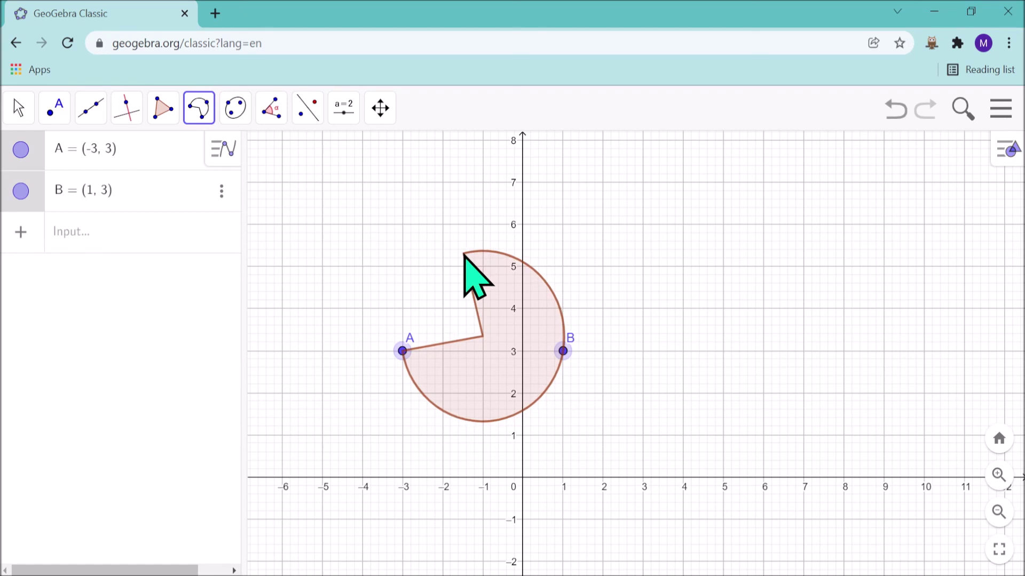
pyautogui.click(463, 254)
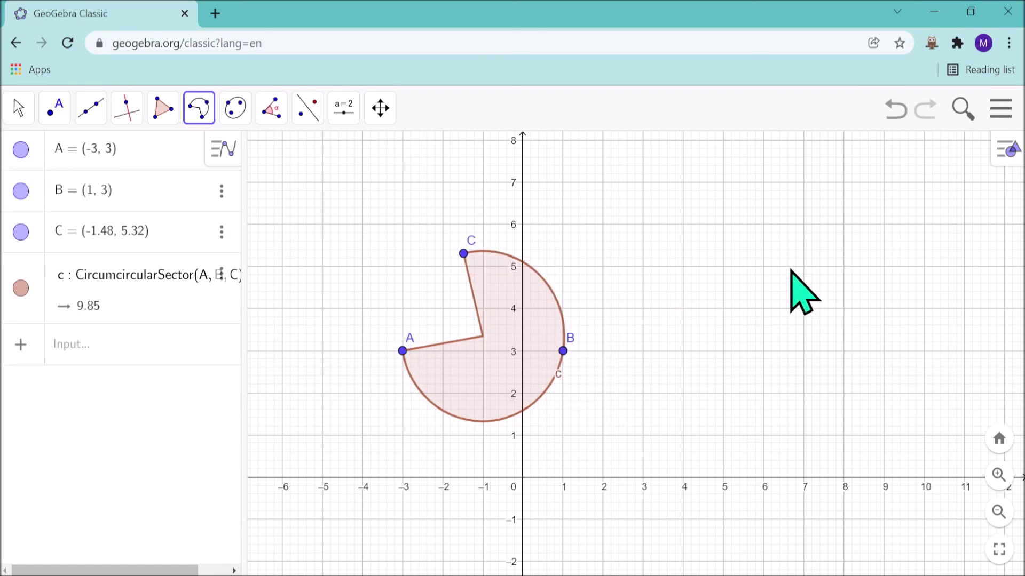
# Draw a second circumcircular sector through (4, 5), about (7.56, 5.44) and about (5.34, 2.16).
pyautogui.click(683, 267)
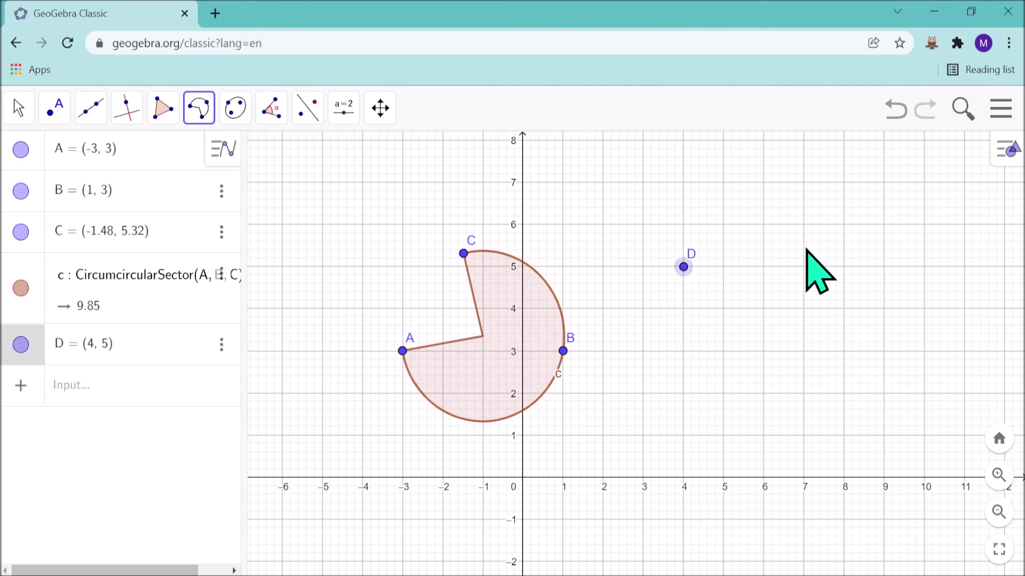
pyautogui.click(827, 248)
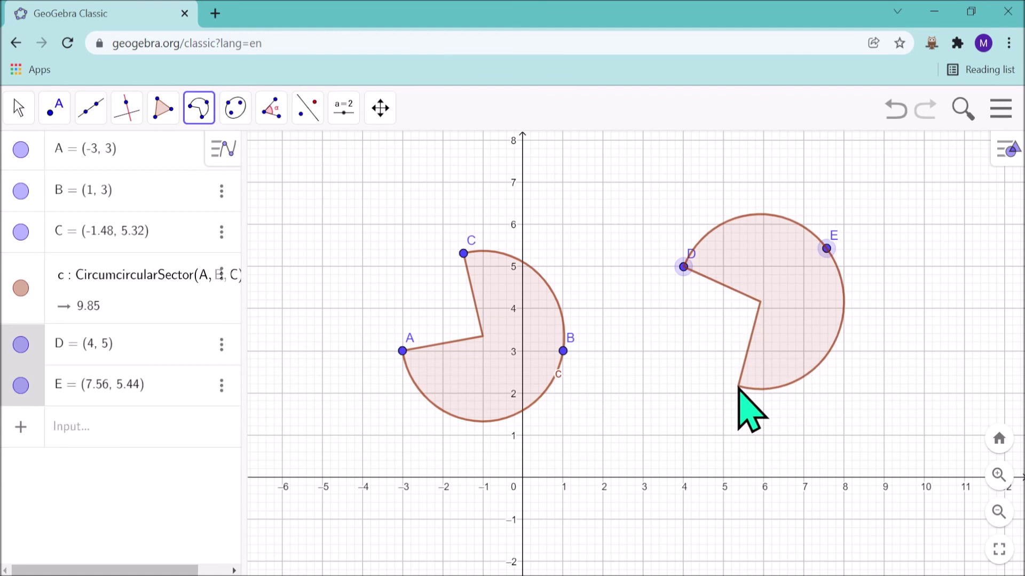
pyautogui.click(737, 386)
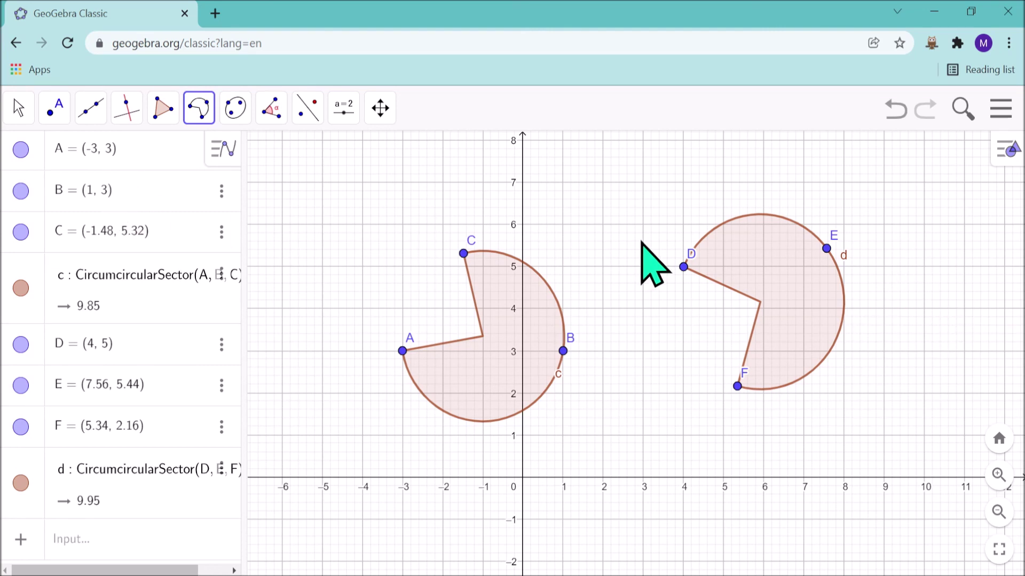
# Clear the canvas by selecting and deleting both circumcircular sectors together with all their points.
pyautogui.click(21, 113)
pyautogui.click(32, 158)
pyautogui.click(20, 150)
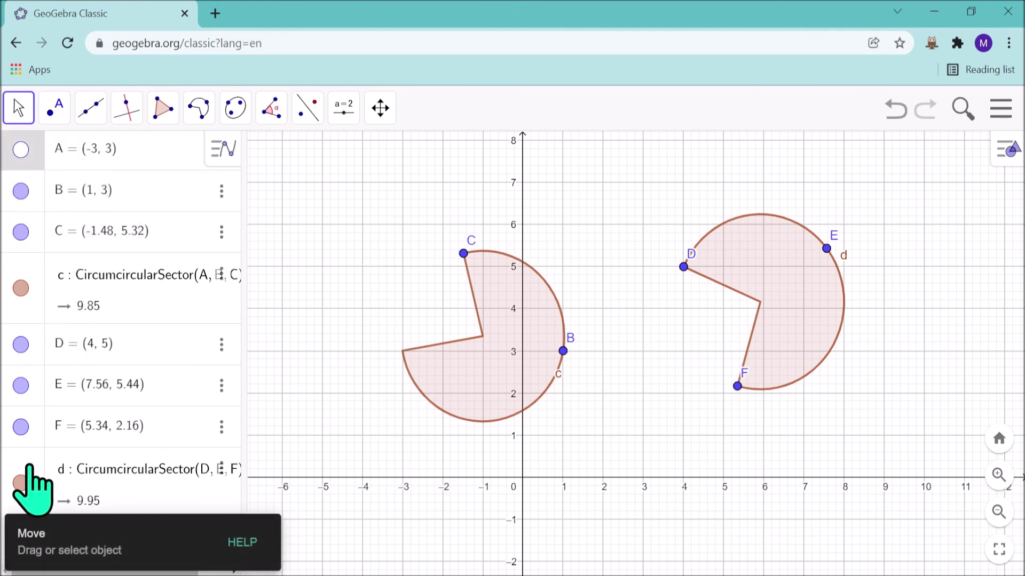
pyautogui.hotkey('ctrl', 'a')
pyautogui.rightClick(32, 483)
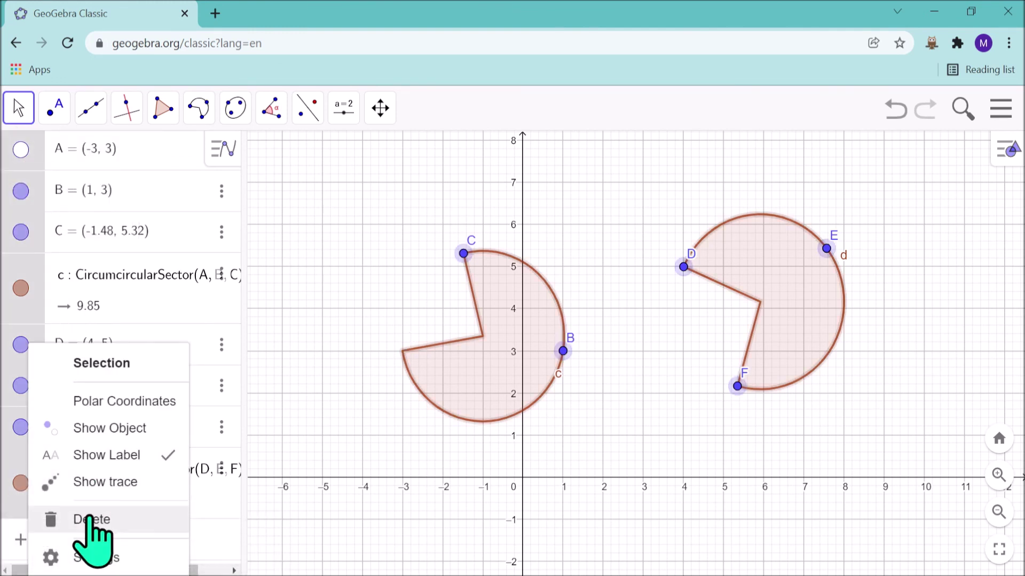
pyautogui.click(99, 519)
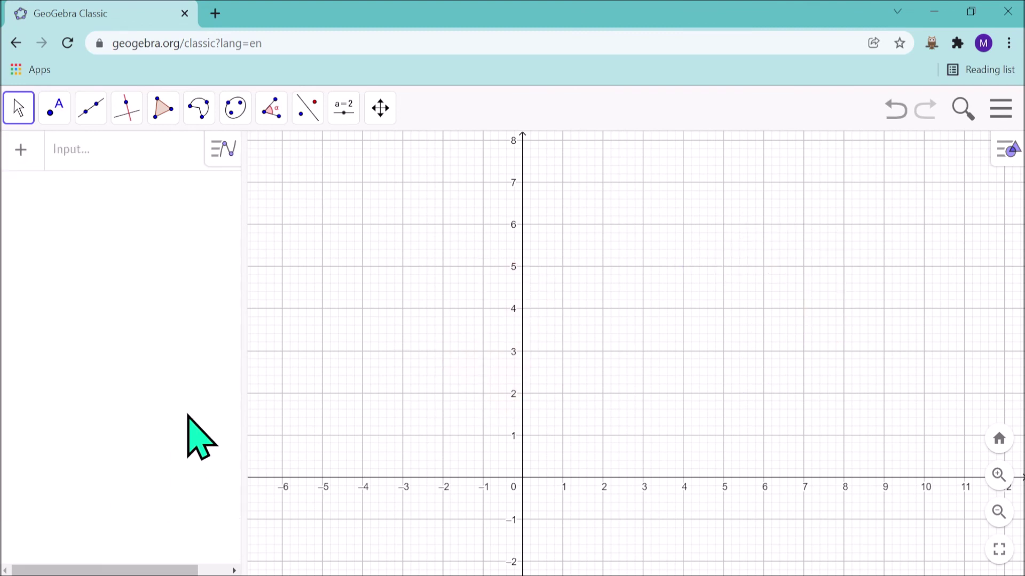